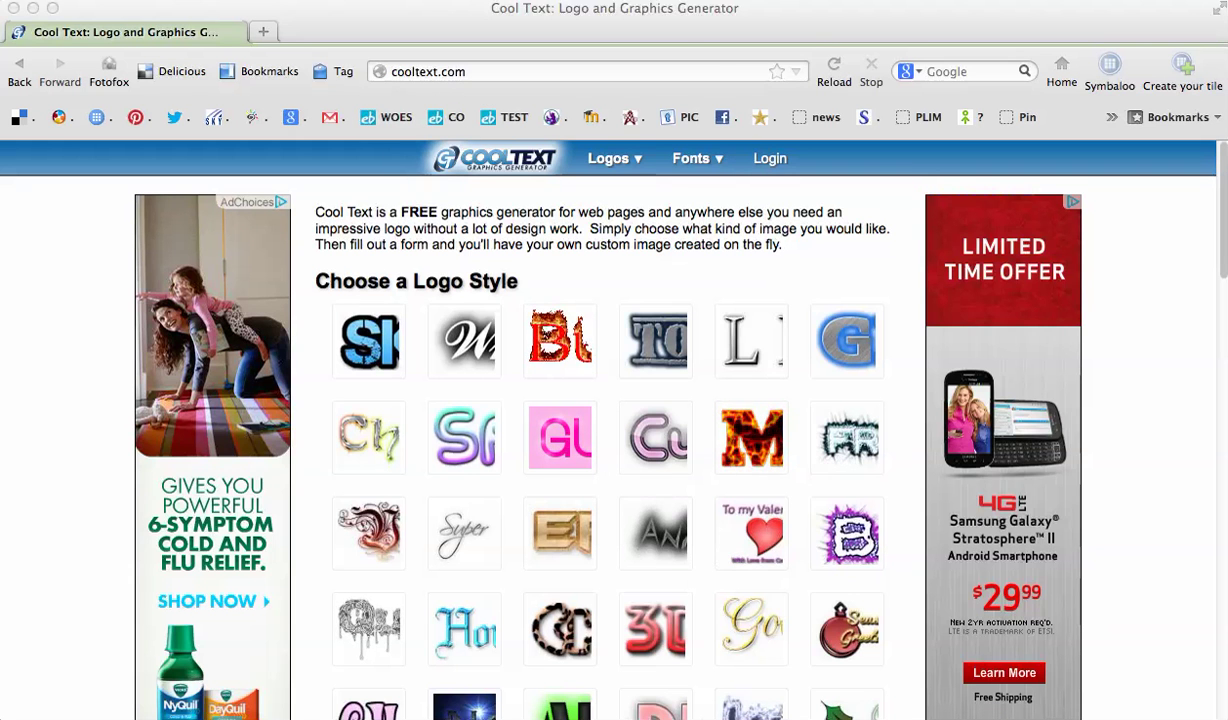
# Switch to Keynote and create a new presentation with the White theme at 1024 x 768
pyautogui.click(738, 712)
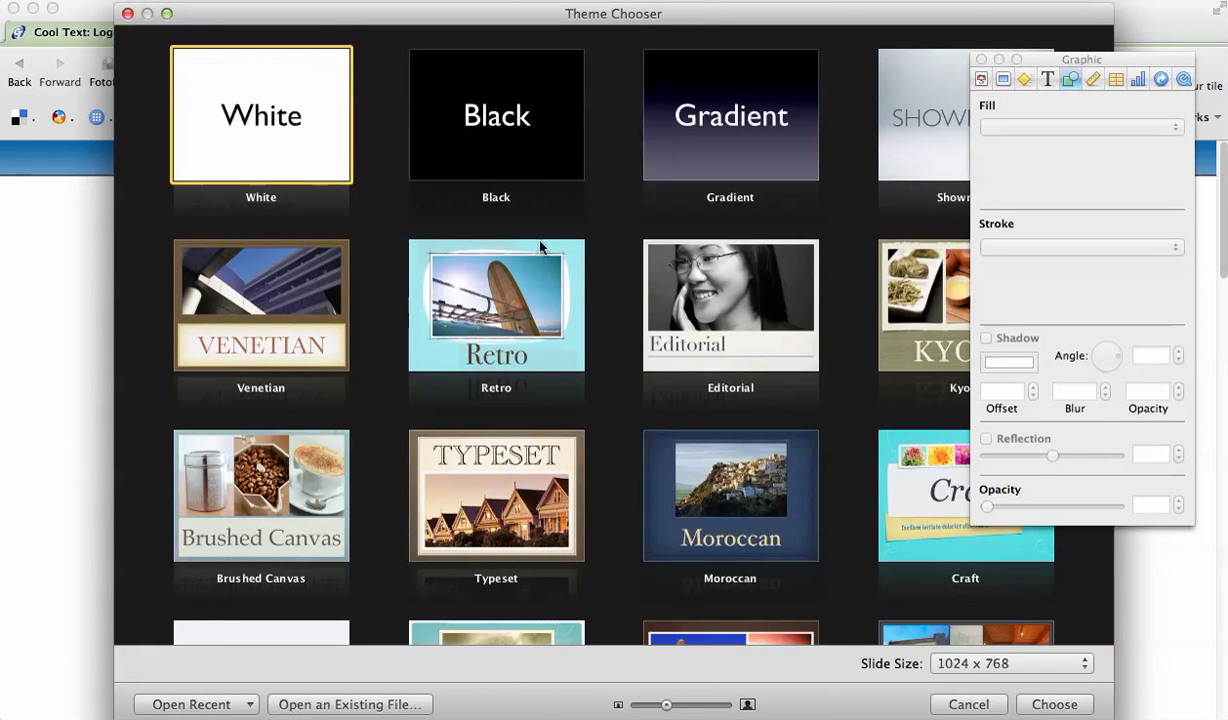
pyautogui.click(982, 60)
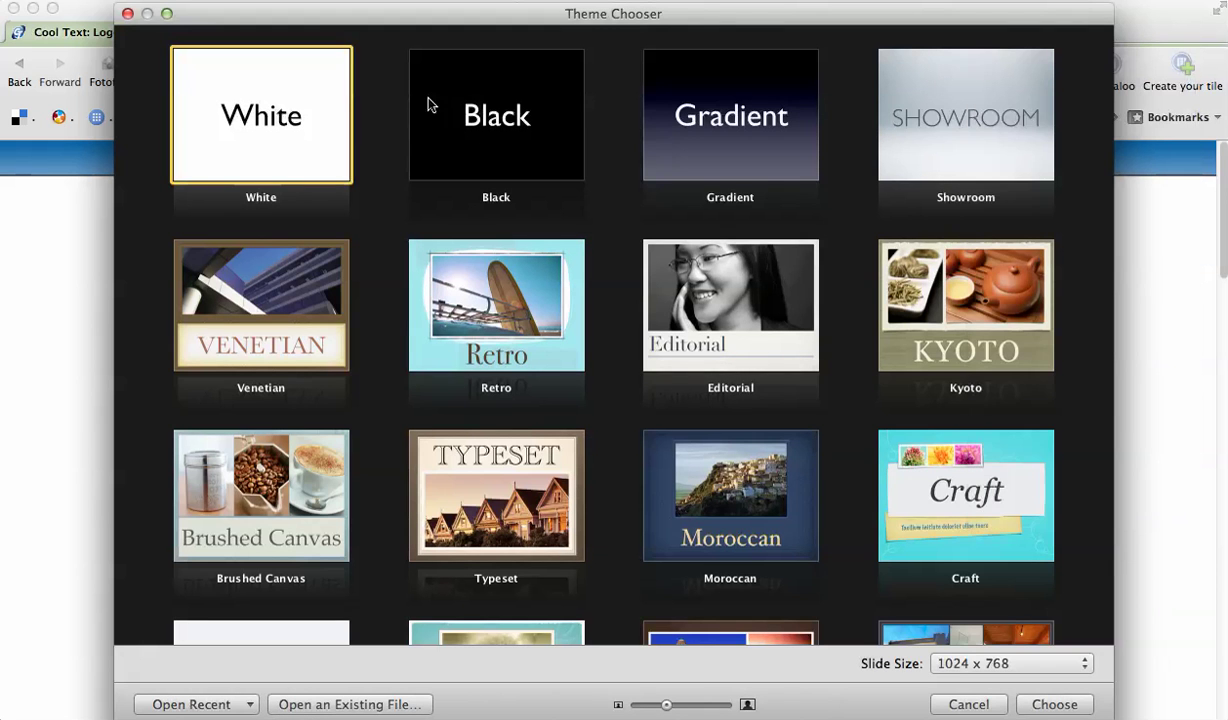
pyautogui.click(1052, 704)
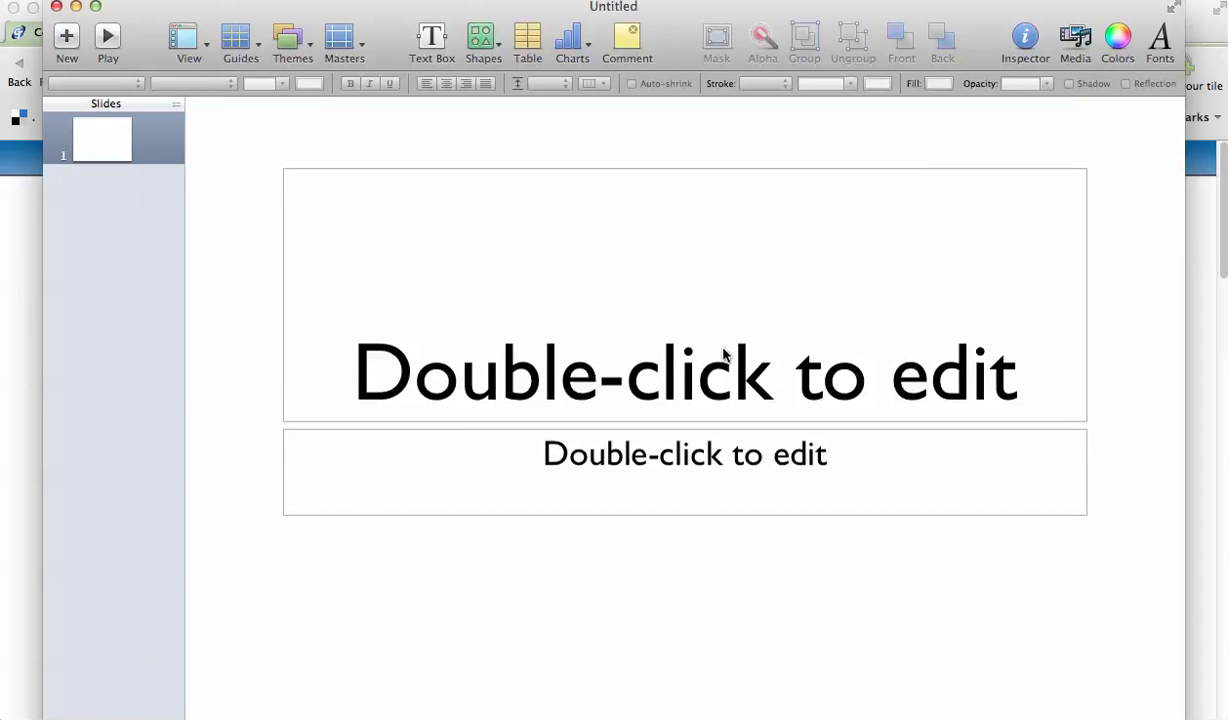
# Delete the title and subtitle placeholders from the first slide
pyautogui.click(518, 339)
pyautogui.press('Delete')
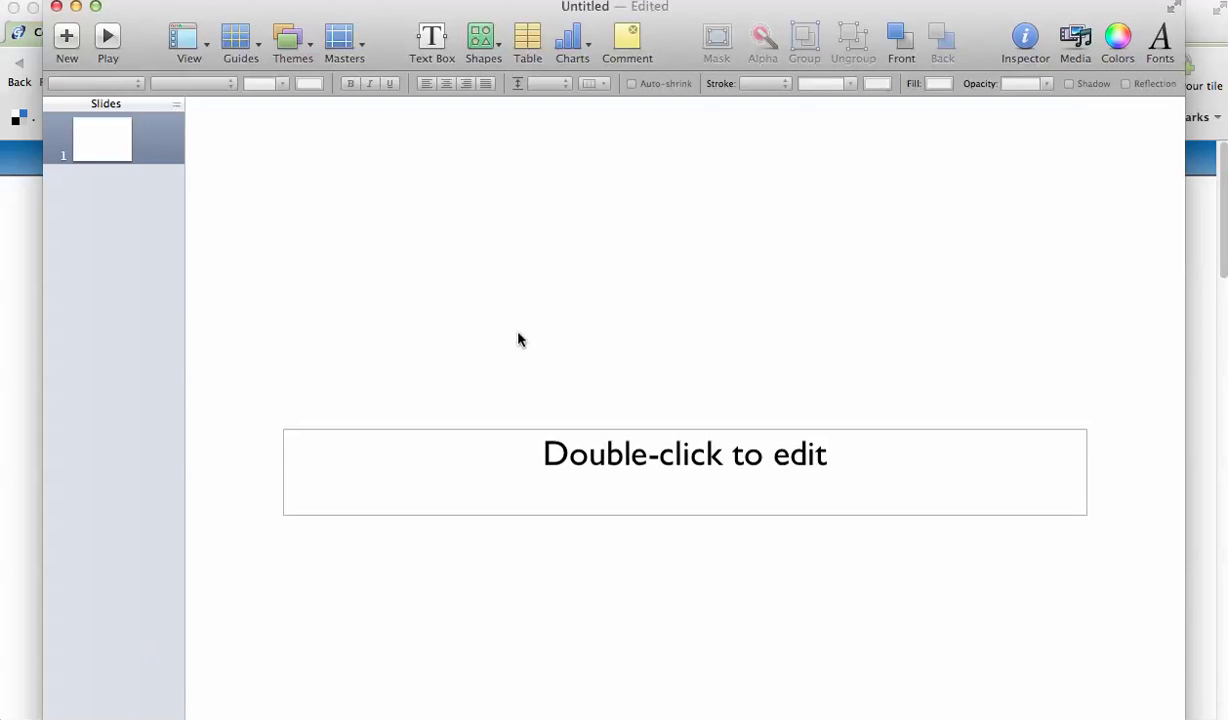
pyautogui.click(546, 481)
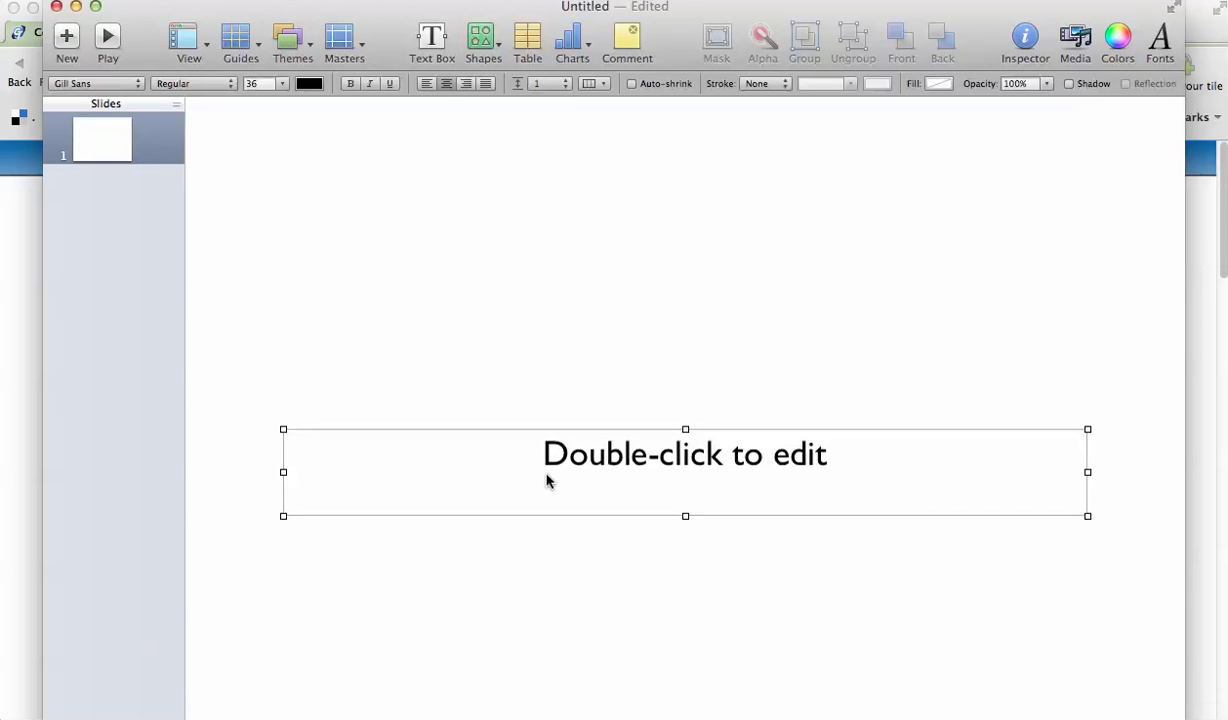
pyautogui.press('Delete')
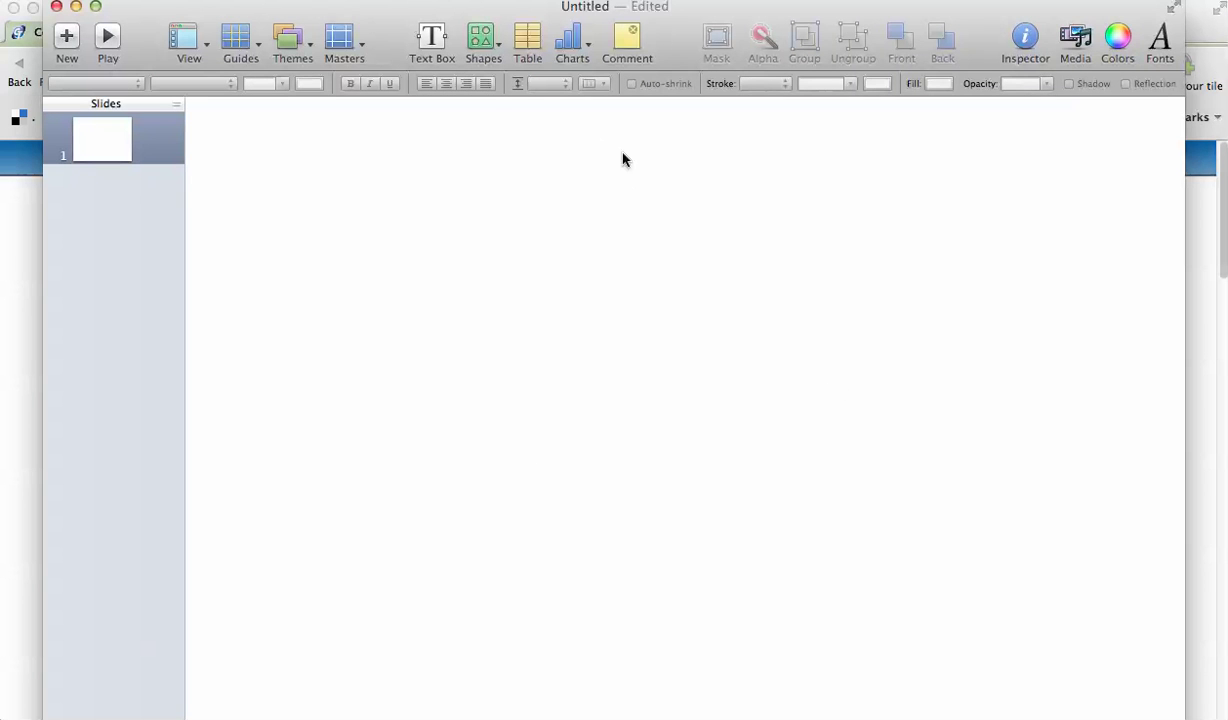
# Insert a square shape and move it to the upper-left area of the slide
pyautogui.click(484, 37)
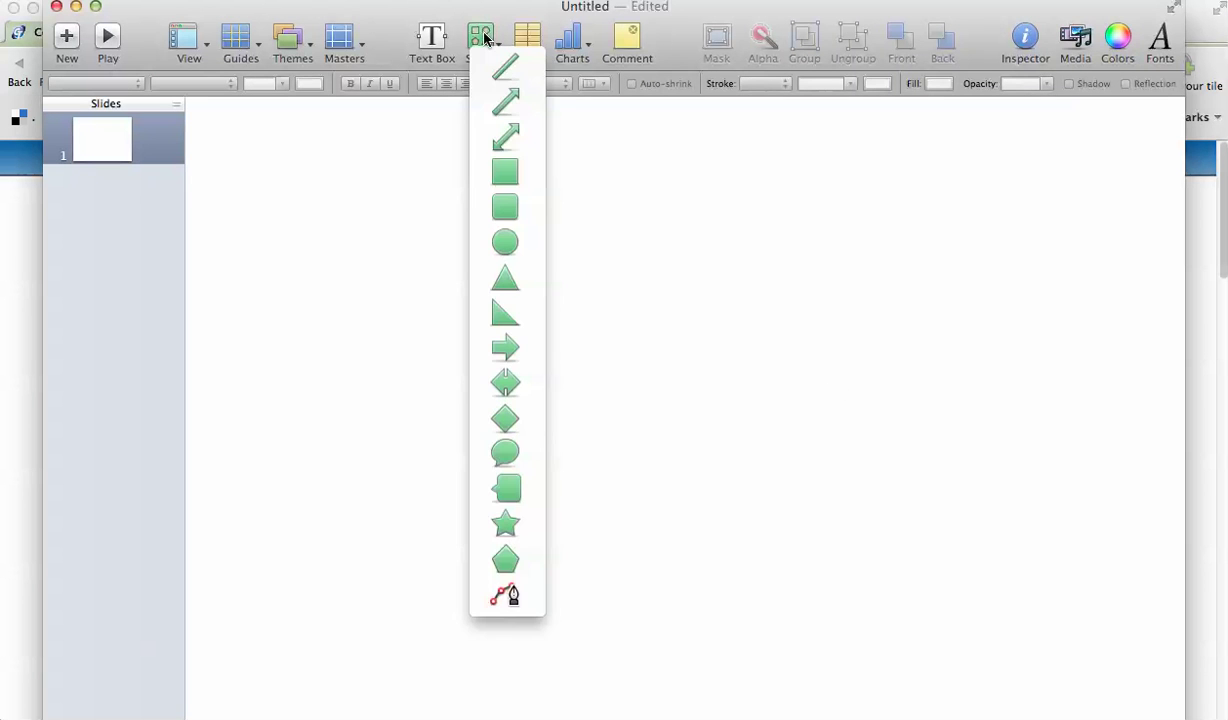
pyautogui.click(505, 183)
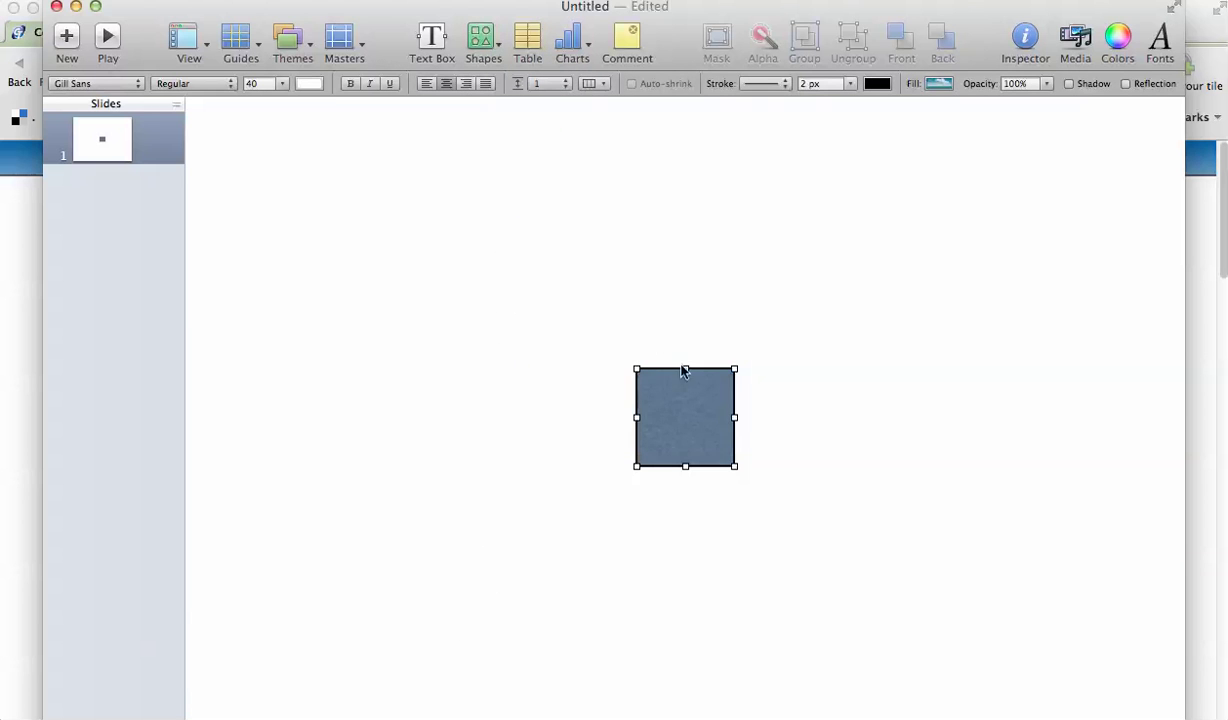
pyautogui.moveTo(669, 410); pyautogui.dragTo(378, 318)
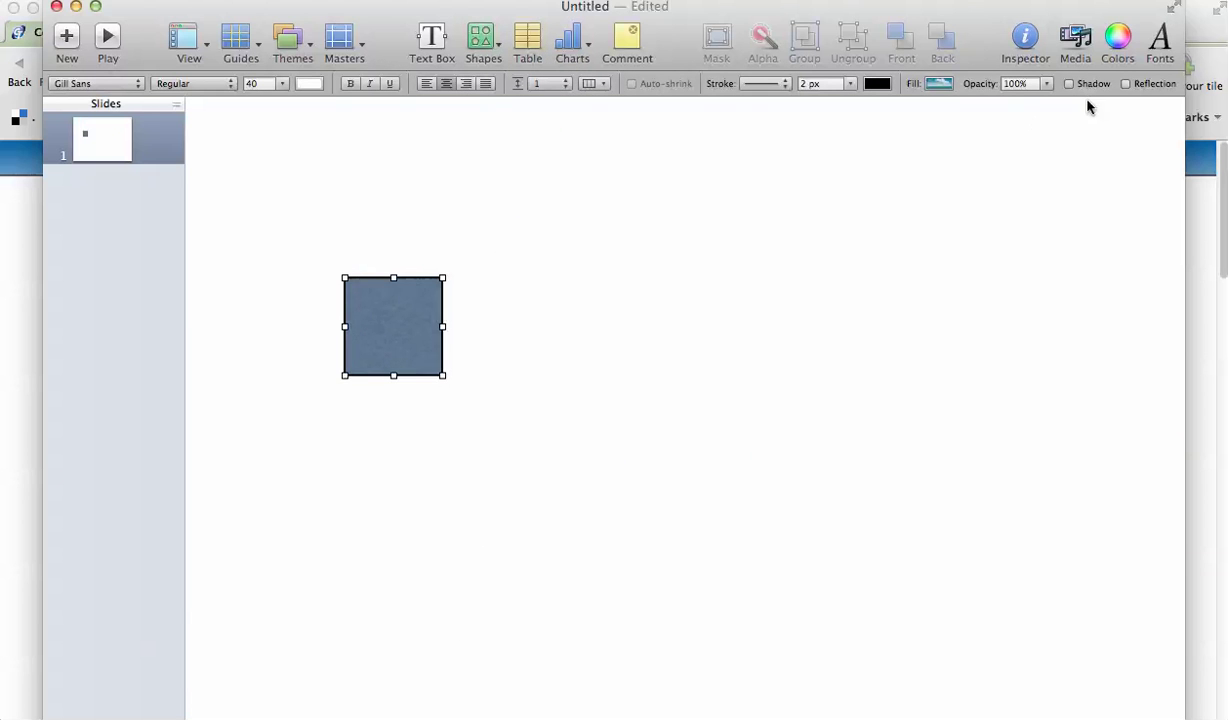
# Change the square's fill to a solid Color Fill in the Strawberry crayon color
pyautogui.click(1021, 40)
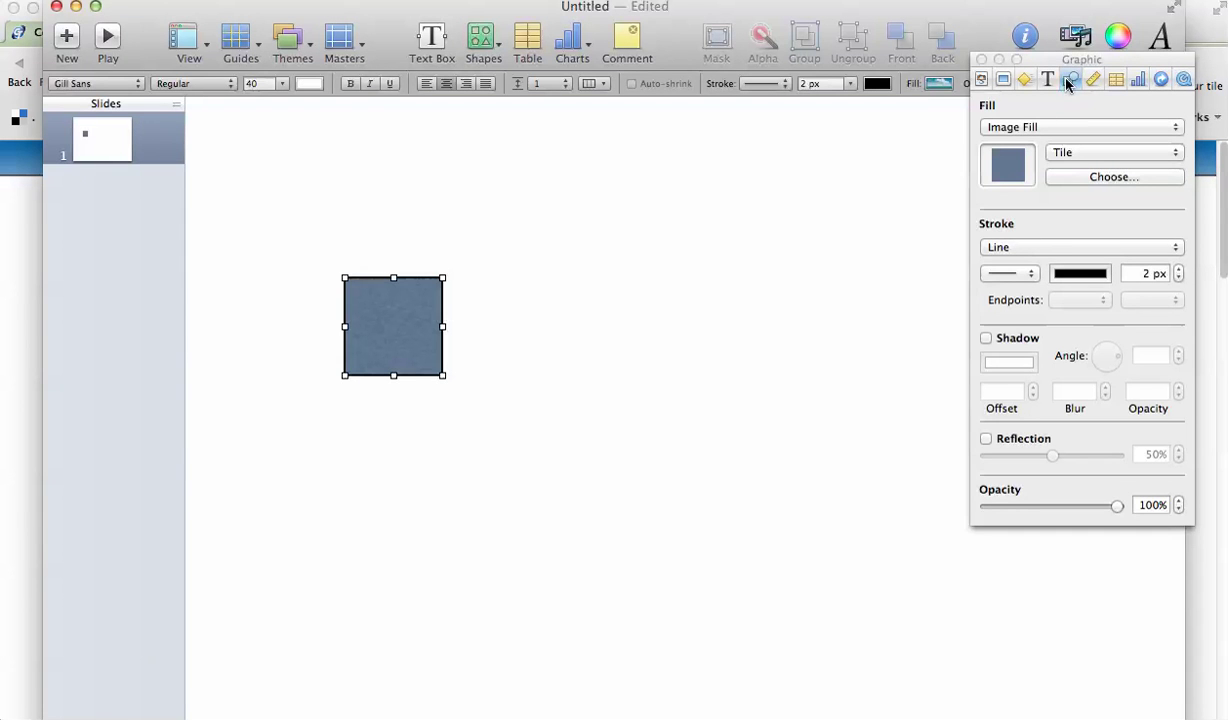
pyautogui.click(1019, 128)
pyautogui.click(1015, 80)
pyautogui.click(1007, 166)
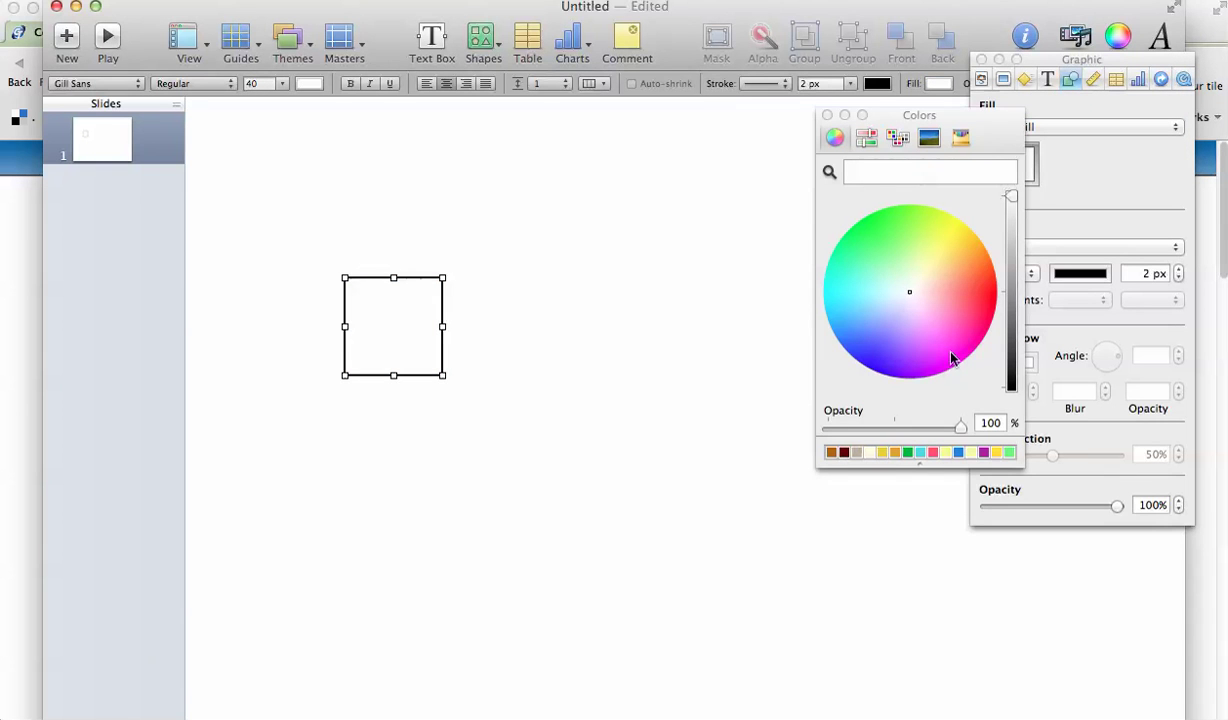
pyautogui.click(960, 139)
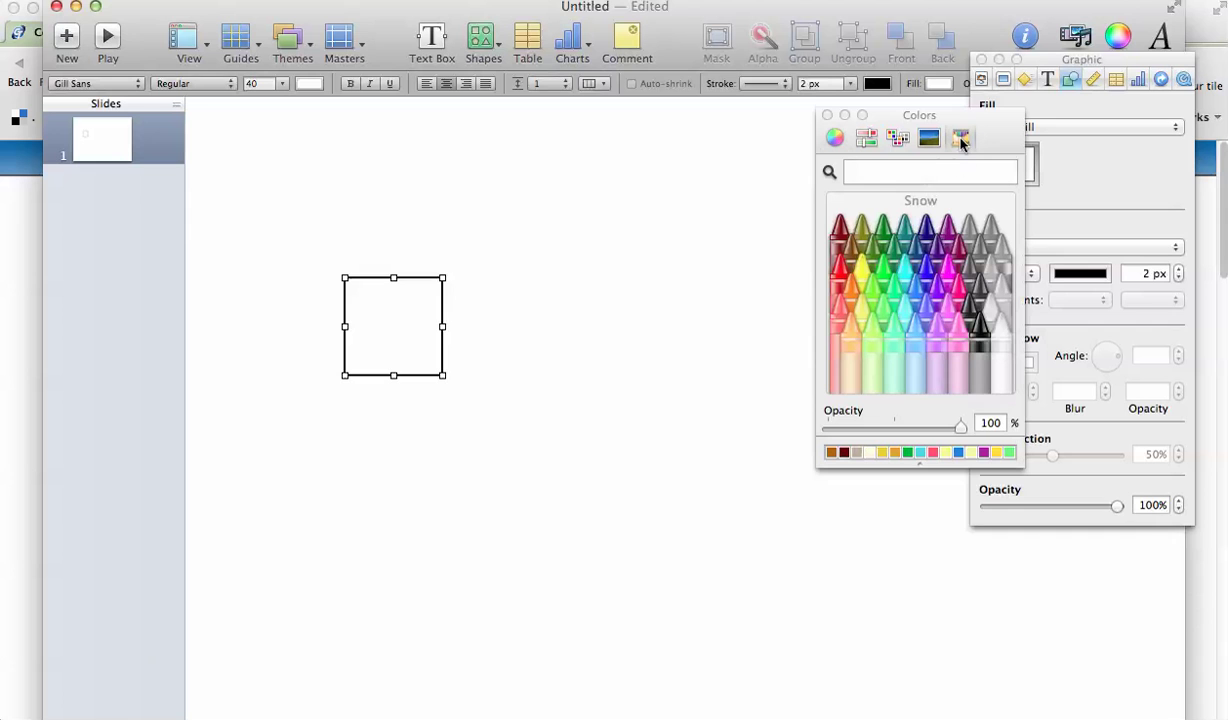
pyautogui.click(958, 293)
pyautogui.click(534, 334)
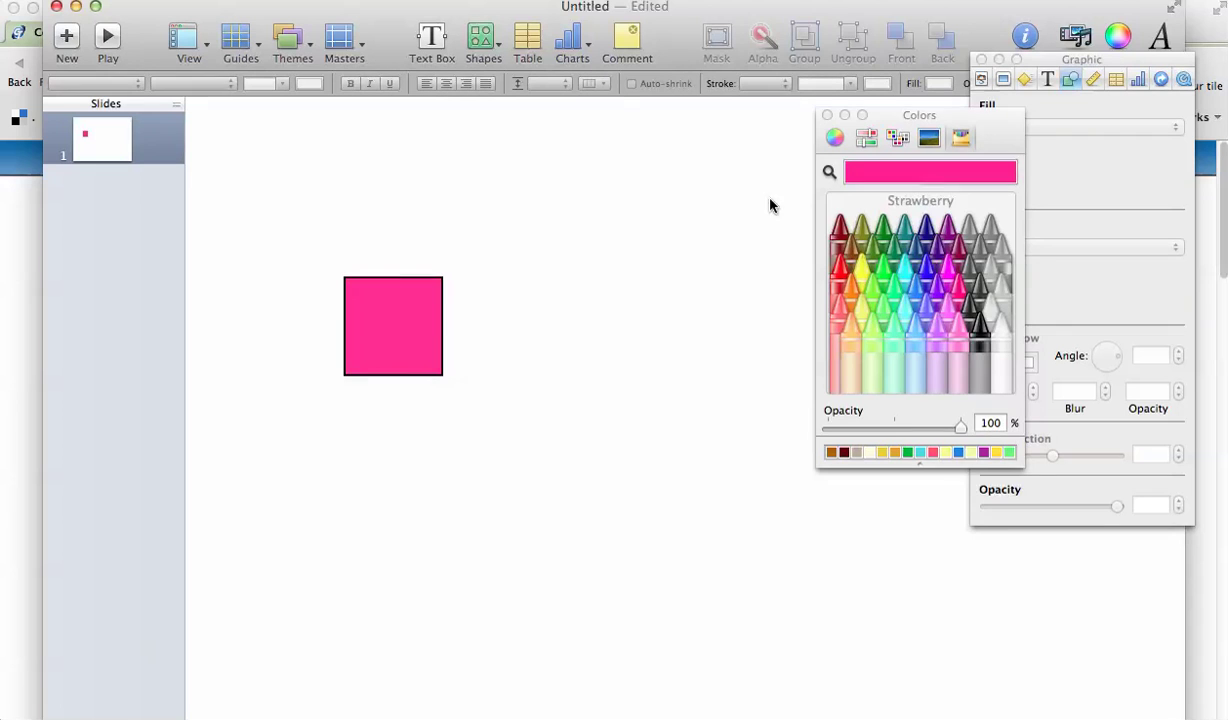
pyautogui.click(827, 115)
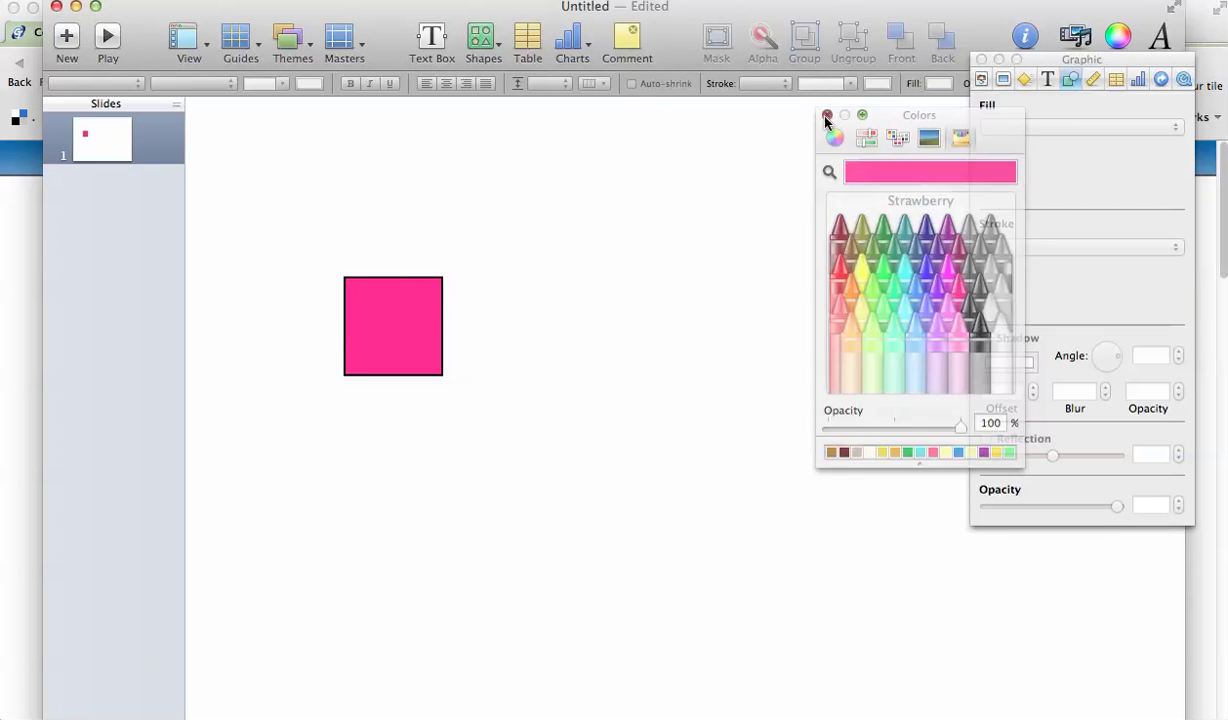
pyautogui.click(981, 62)
# Stretch the pink square into a horizontal band spanning the full width of the slide
pyautogui.moveTo(392, 323); pyautogui.dragTo(1200, 279)
pyautogui.click(704, 447)
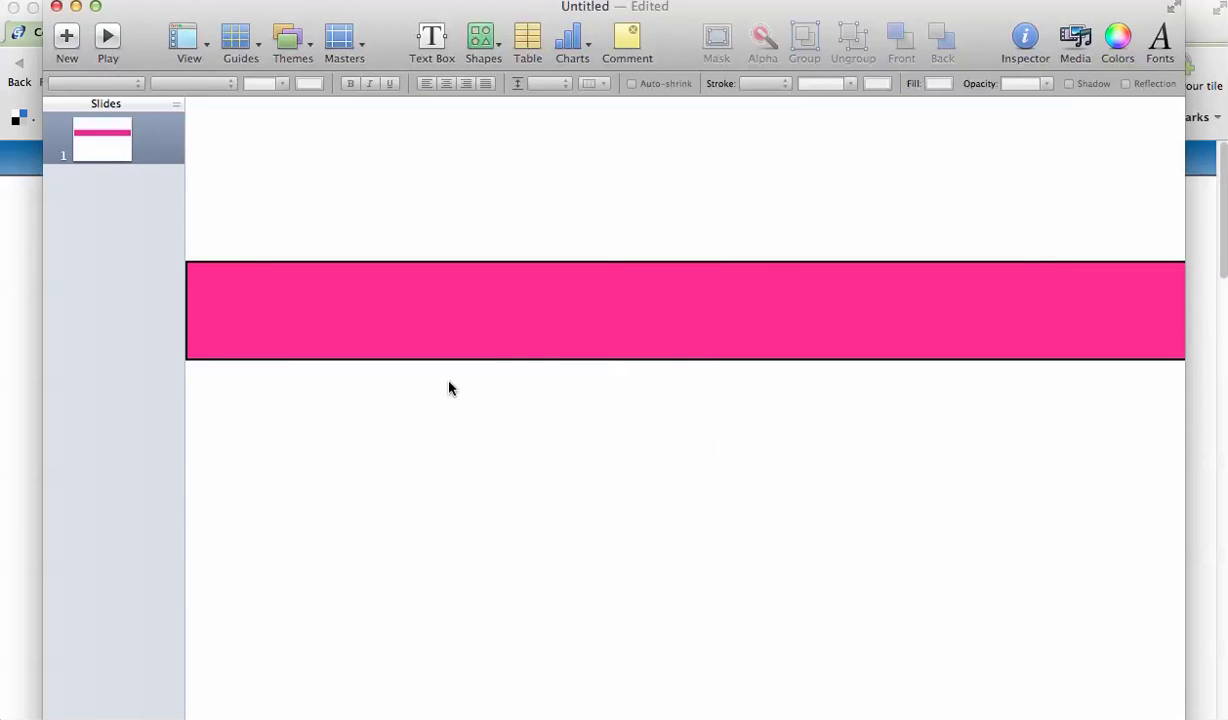
# Insert a circle and place it over the lower edge of the pink band near its left end
pyautogui.click(480, 39)
pyautogui.click(481, 39)
pyautogui.click(480, 39)
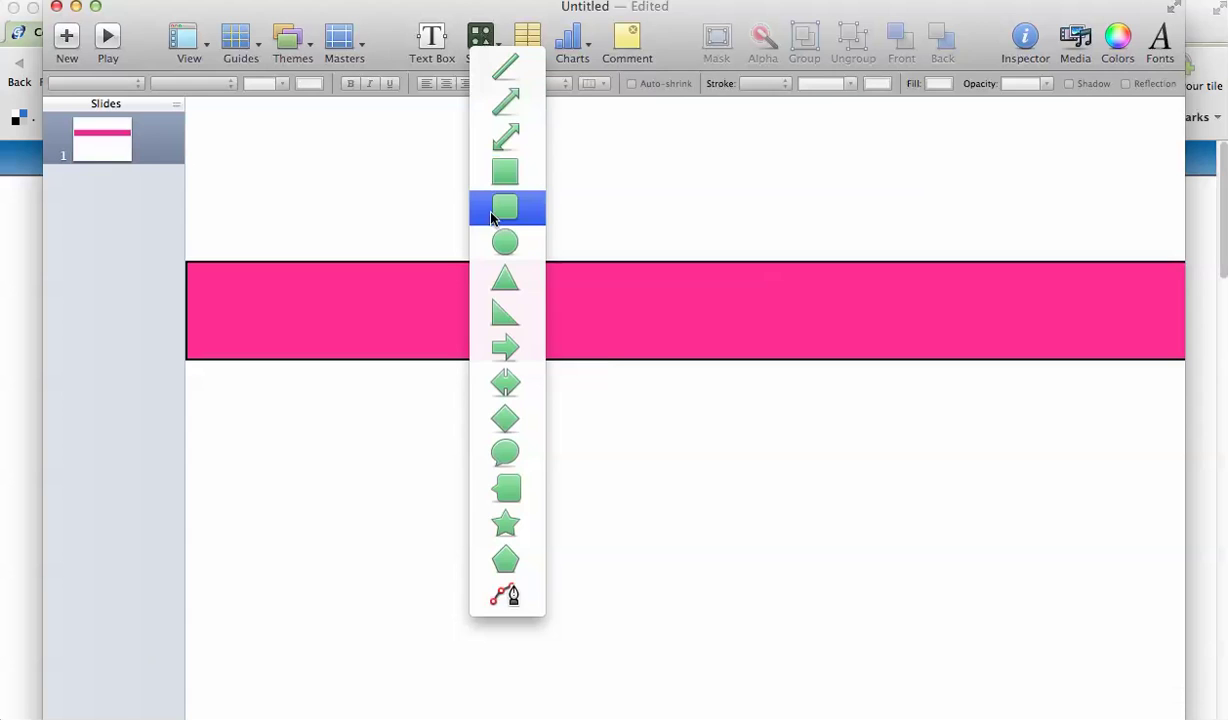
pyautogui.click(506, 243)
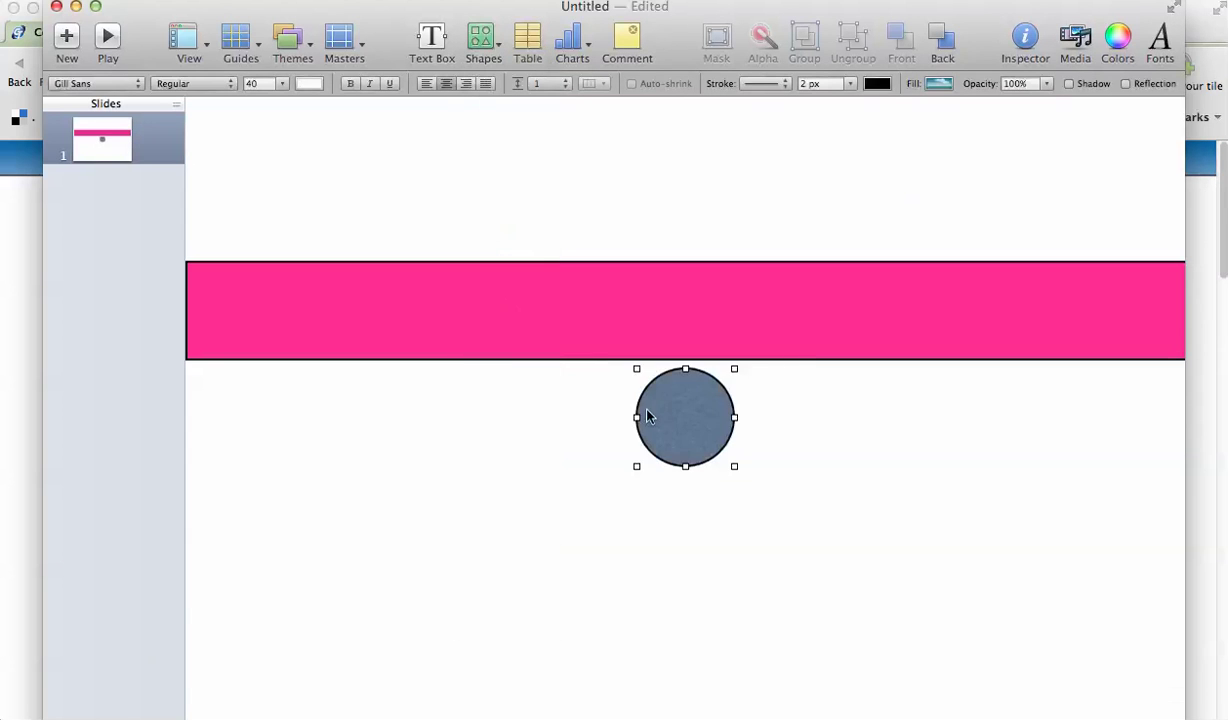
pyautogui.moveTo(647, 416); pyautogui.dragTo(255, 376)
# Give the circle a Gradient Fill from pink to Lemon and enlarge it over the left end of the band
pyautogui.click(1025, 38)
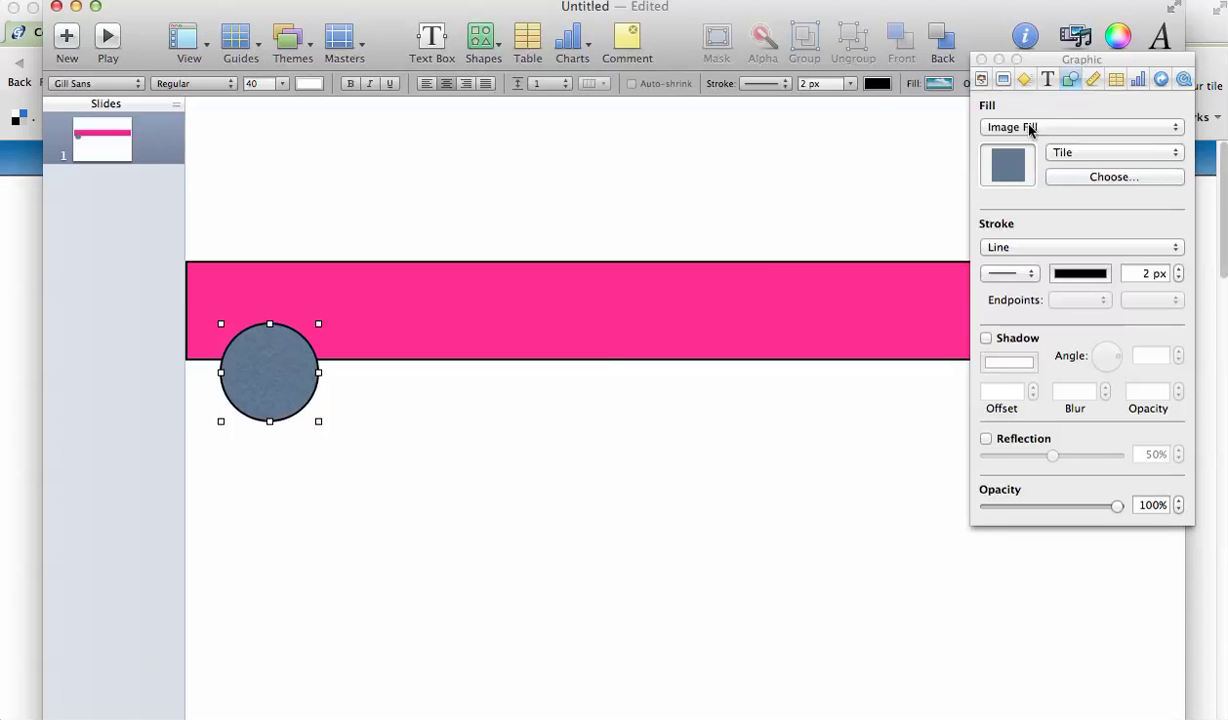
pyautogui.click(1030, 128)
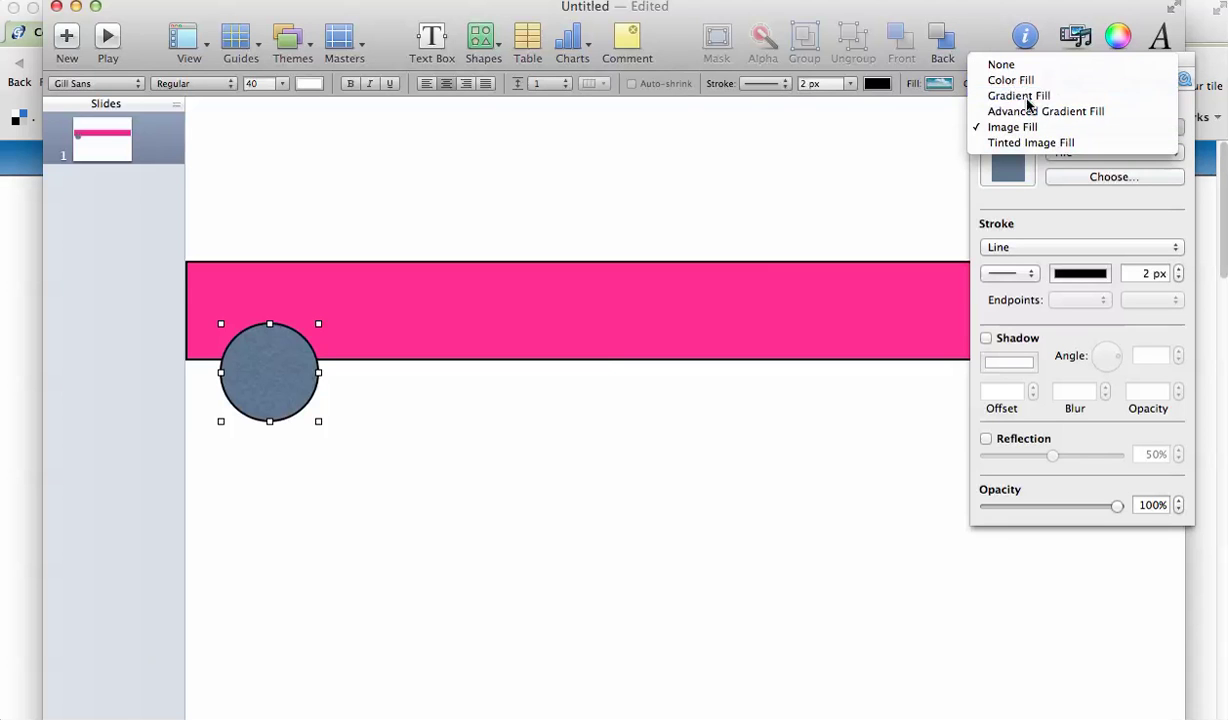
pyautogui.click(1029, 96)
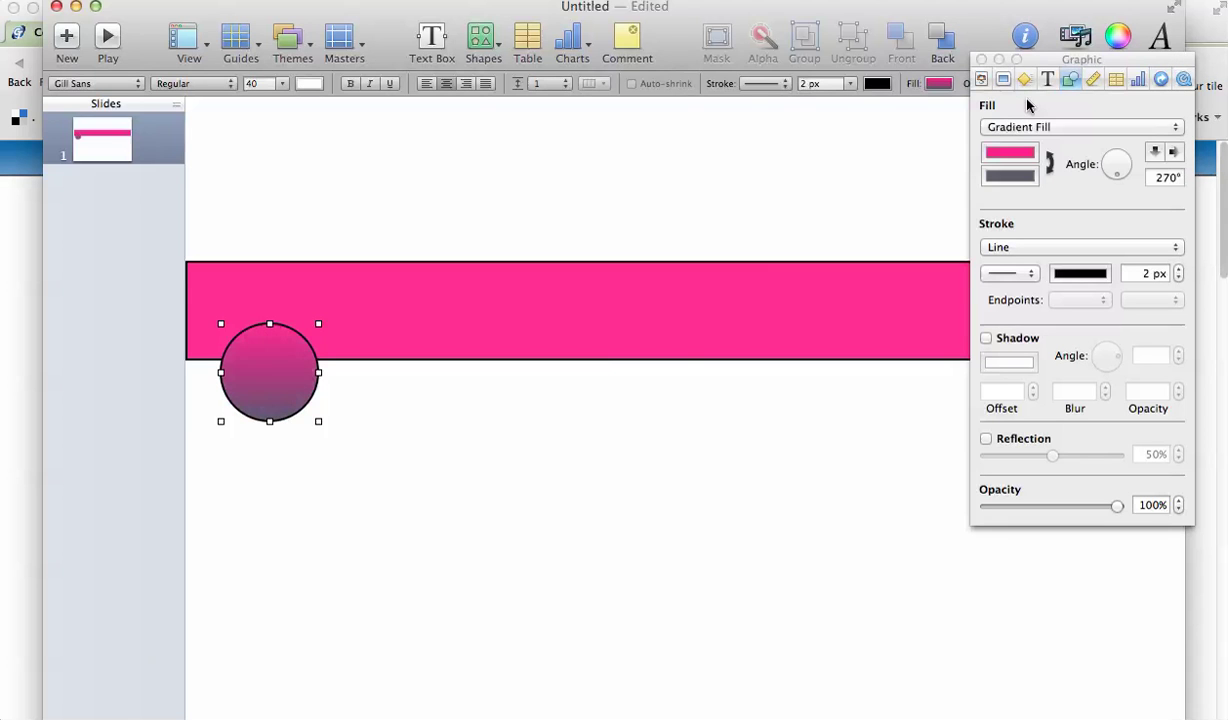
pyautogui.click(1020, 178)
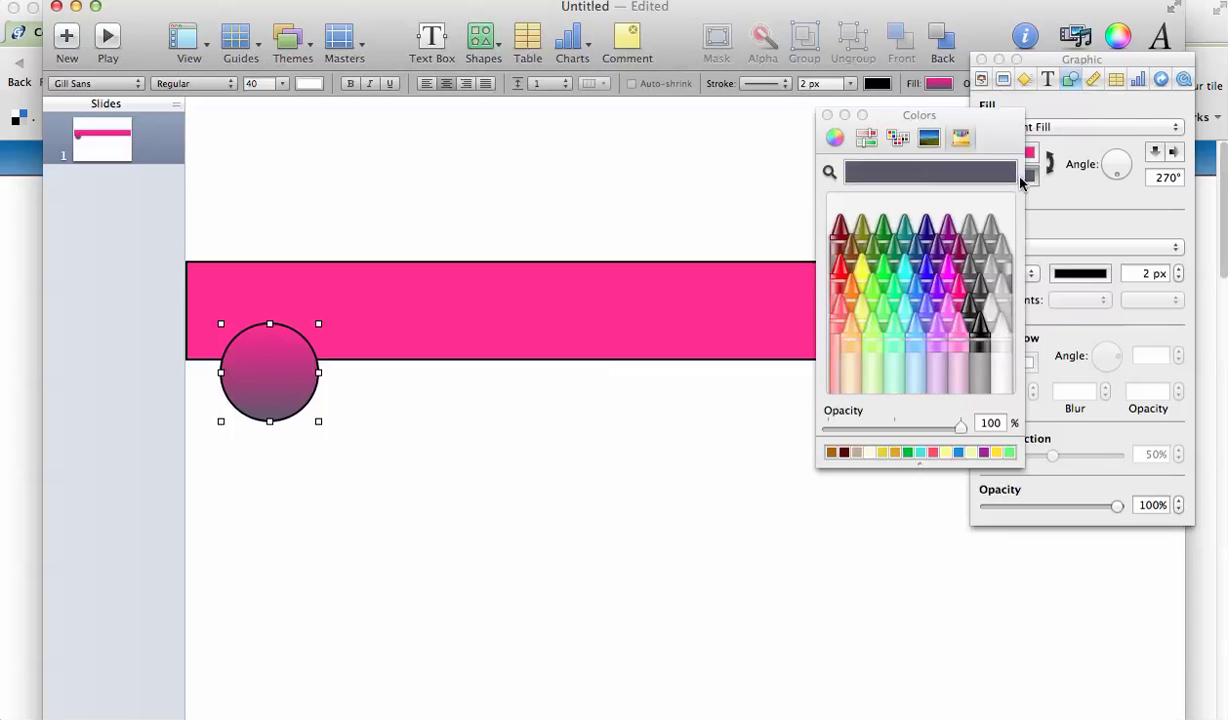
pyautogui.click(840, 258)
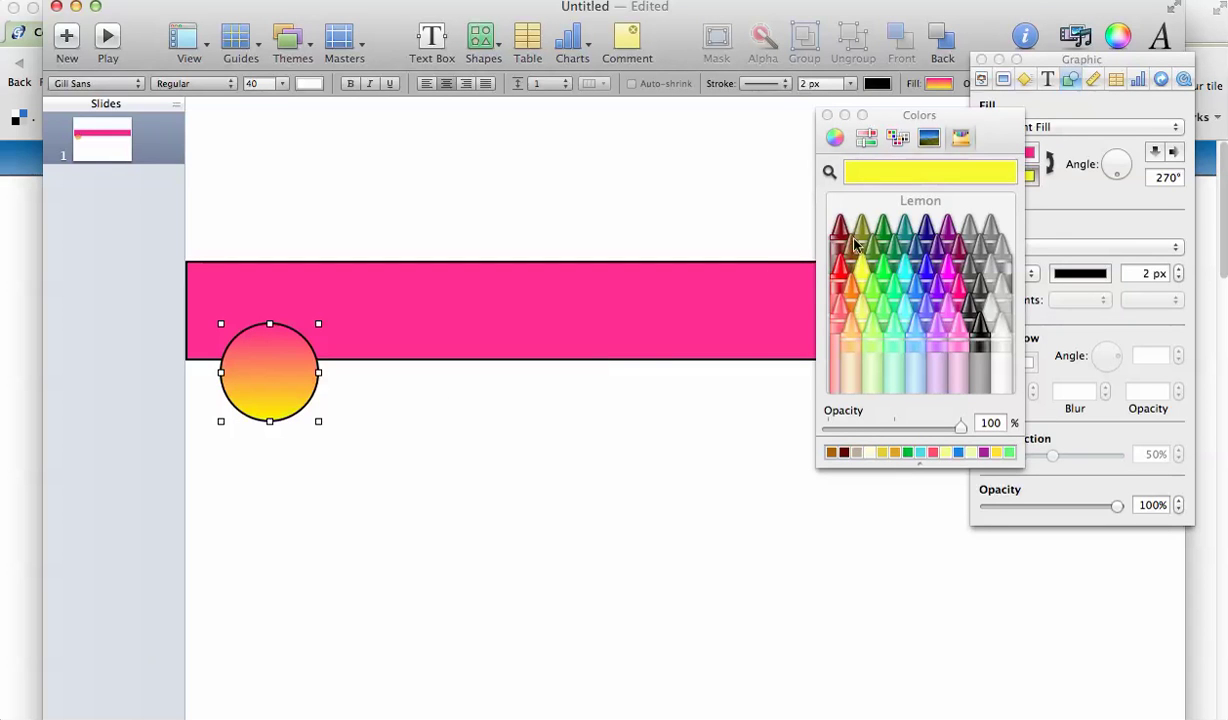
pyautogui.click(827, 116)
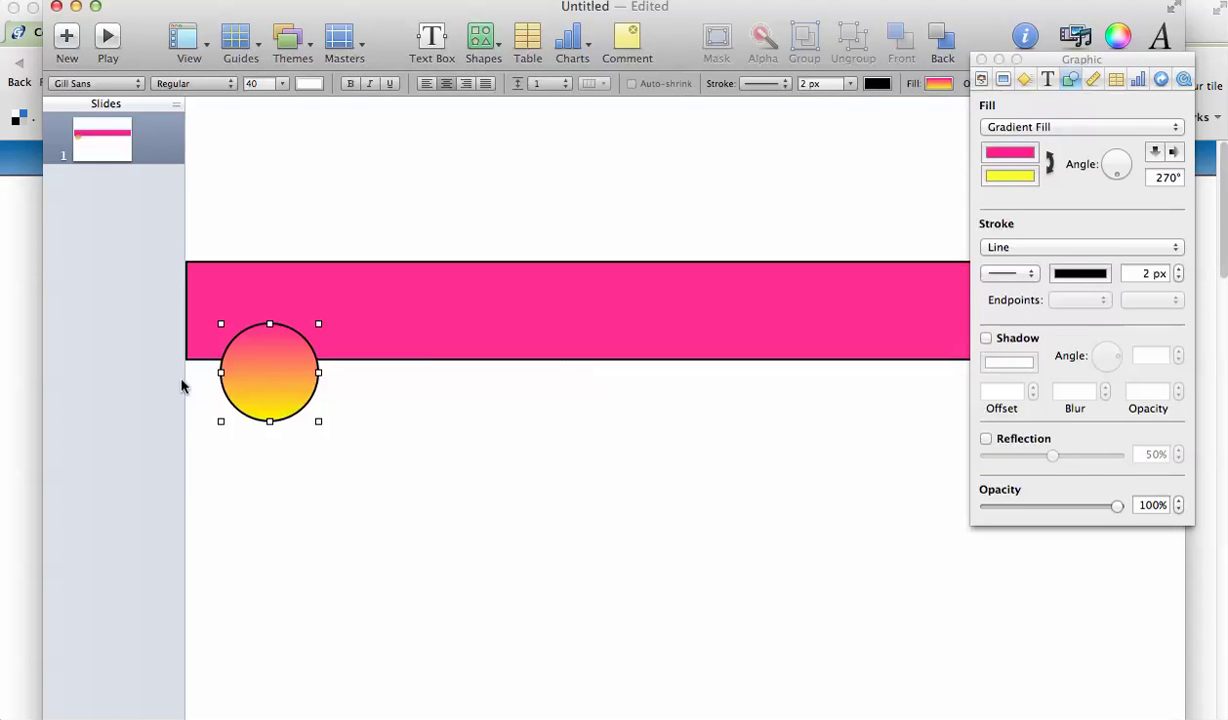
pyautogui.moveTo(316, 324); pyautogui.dragTo(363, 277)
pyautogui.moveTo(286, 343); pyautogui.dragTo(273, 332)
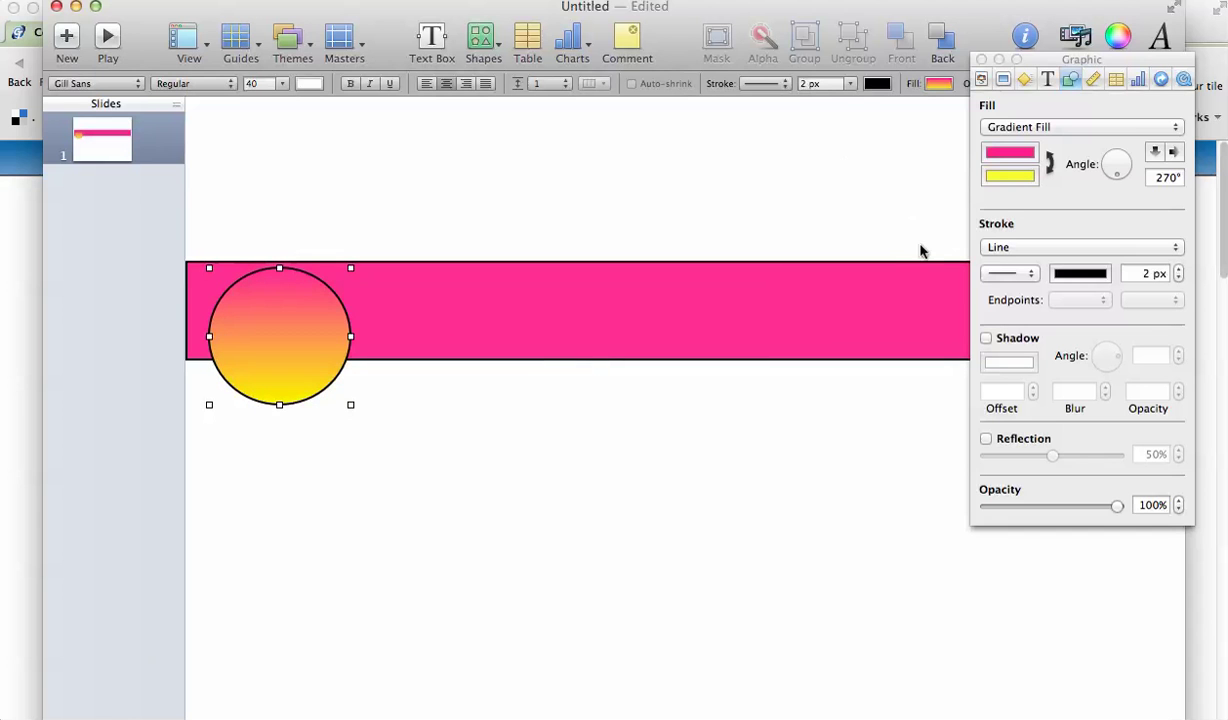
# Set the circle's stroke to Turquoise with a width of 8 px
pyautogui.click(1072, 276)
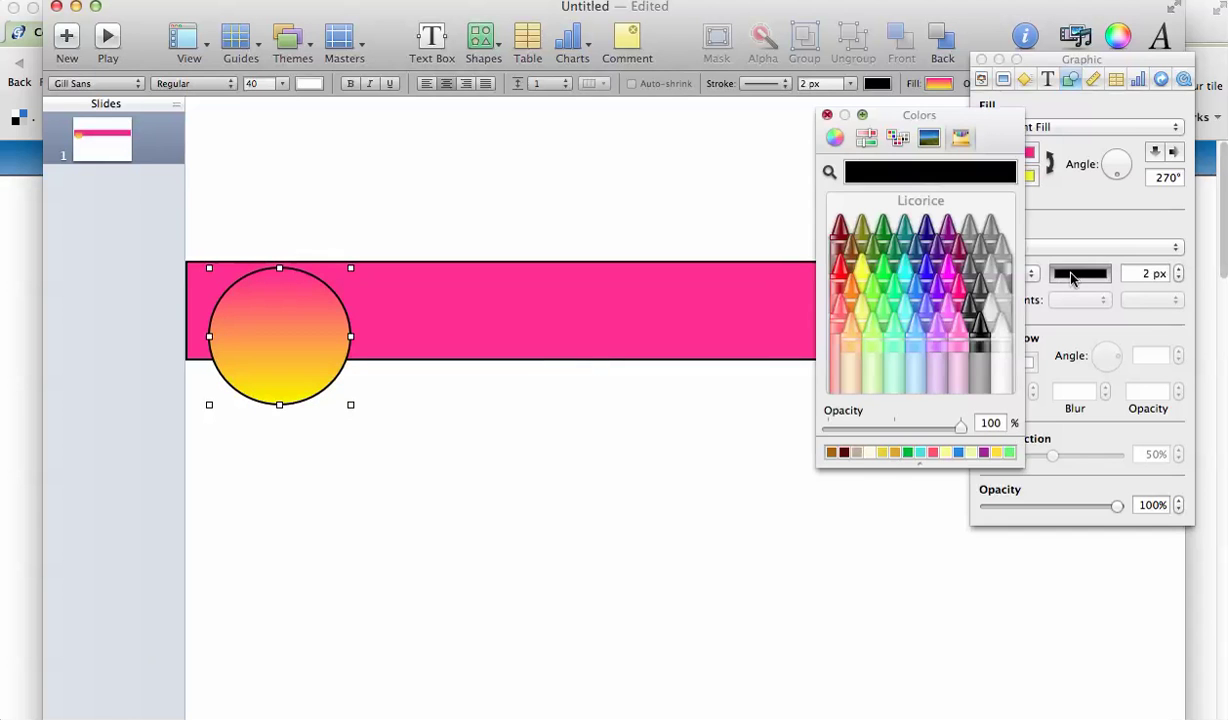
pyautogui.click(903, 270)
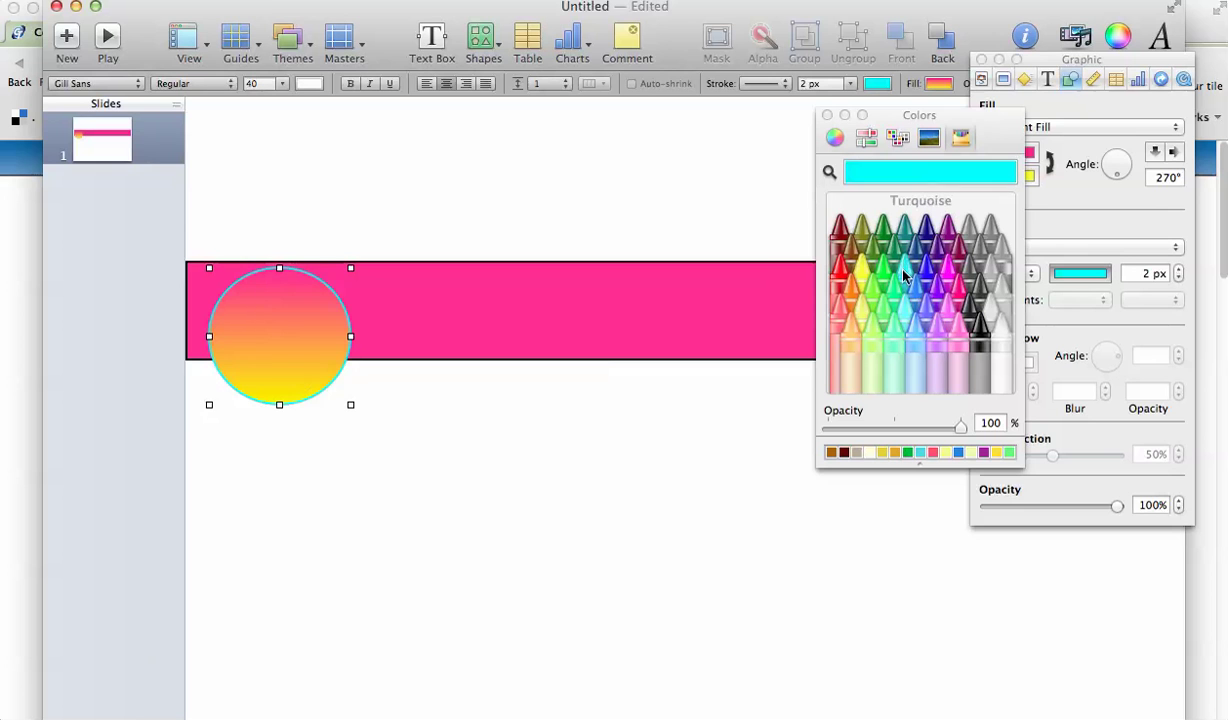
pyautogui.click(1178, 268)
pyautogui.click(1178, 268)
pyautogui.click(1178, 268)
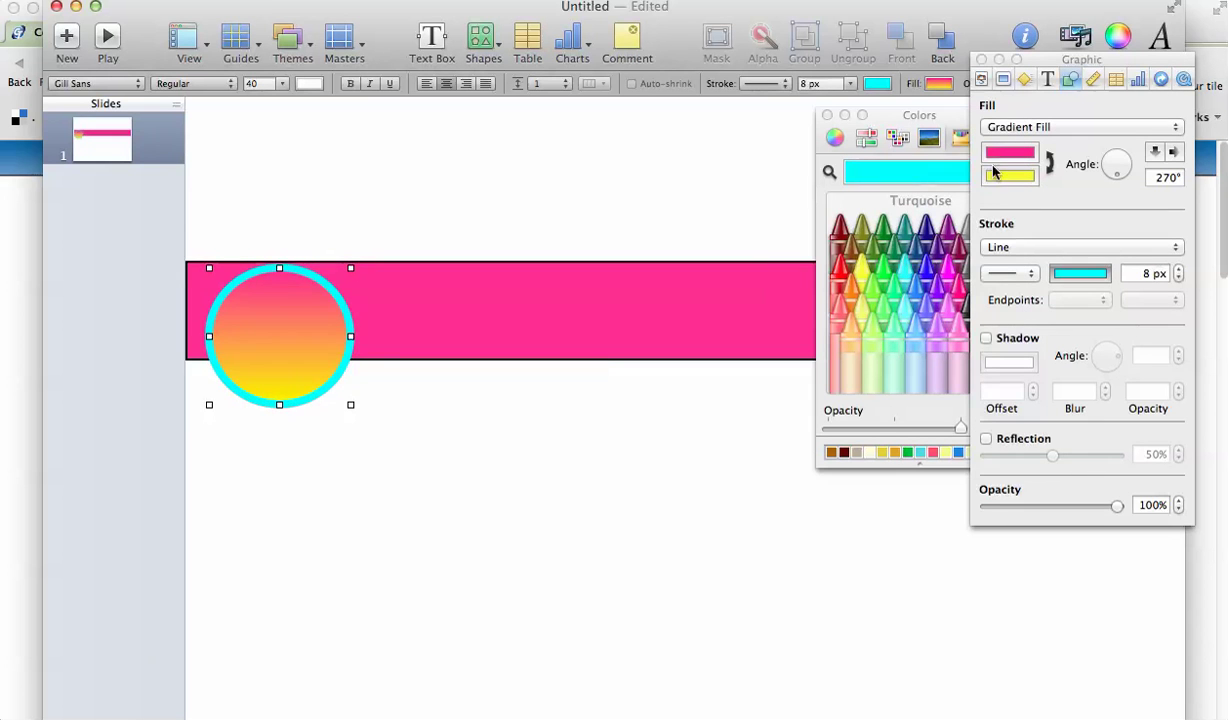
pyautogui.click(981, 59)
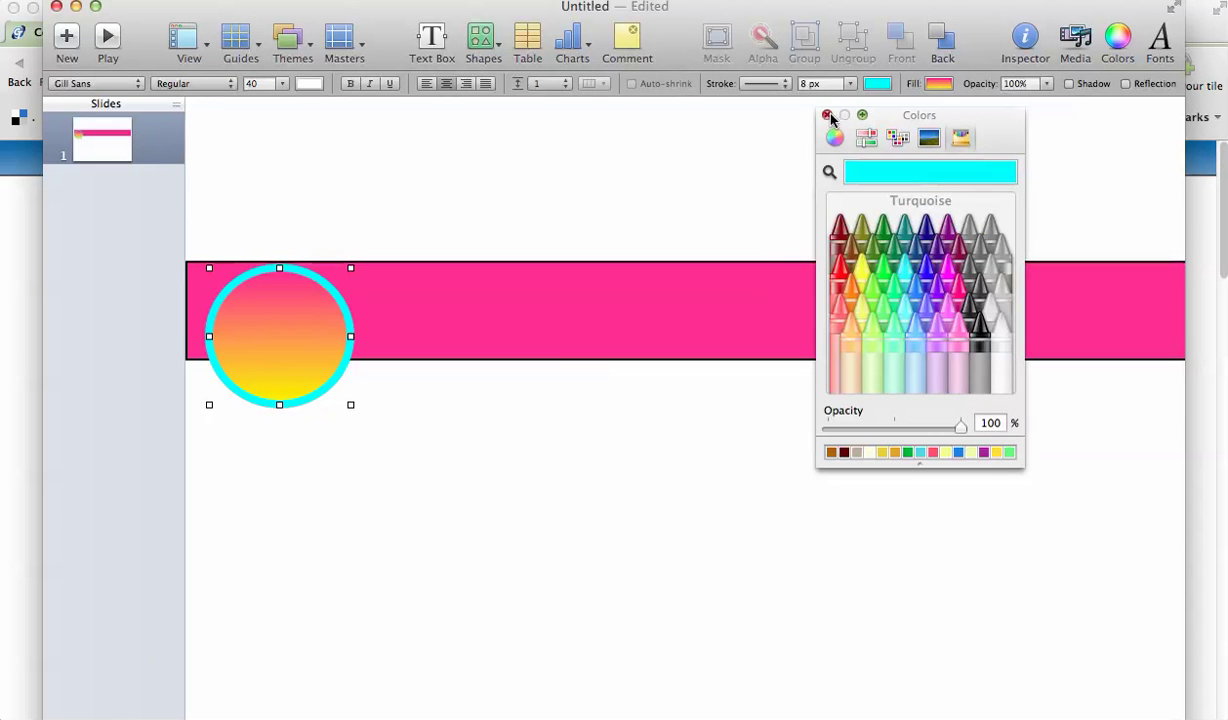
pyautogui.click(827, 115)
pyautogui.click(335, 459)
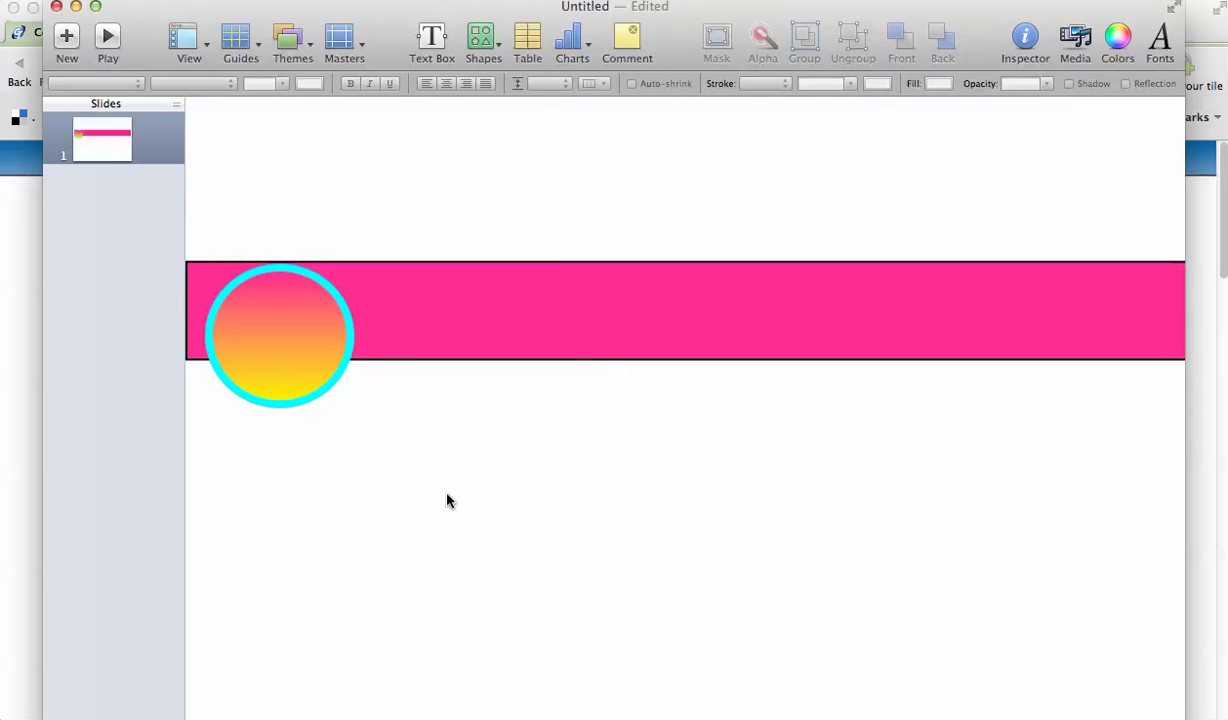
# Insert a five-point star and fill it with the solid Lime crayon color
pyautogui.click(478, 42)
pyautogui.click(507, 519)
pyautogui.click(1024, 40)
pyautogui.click(1031, 128)
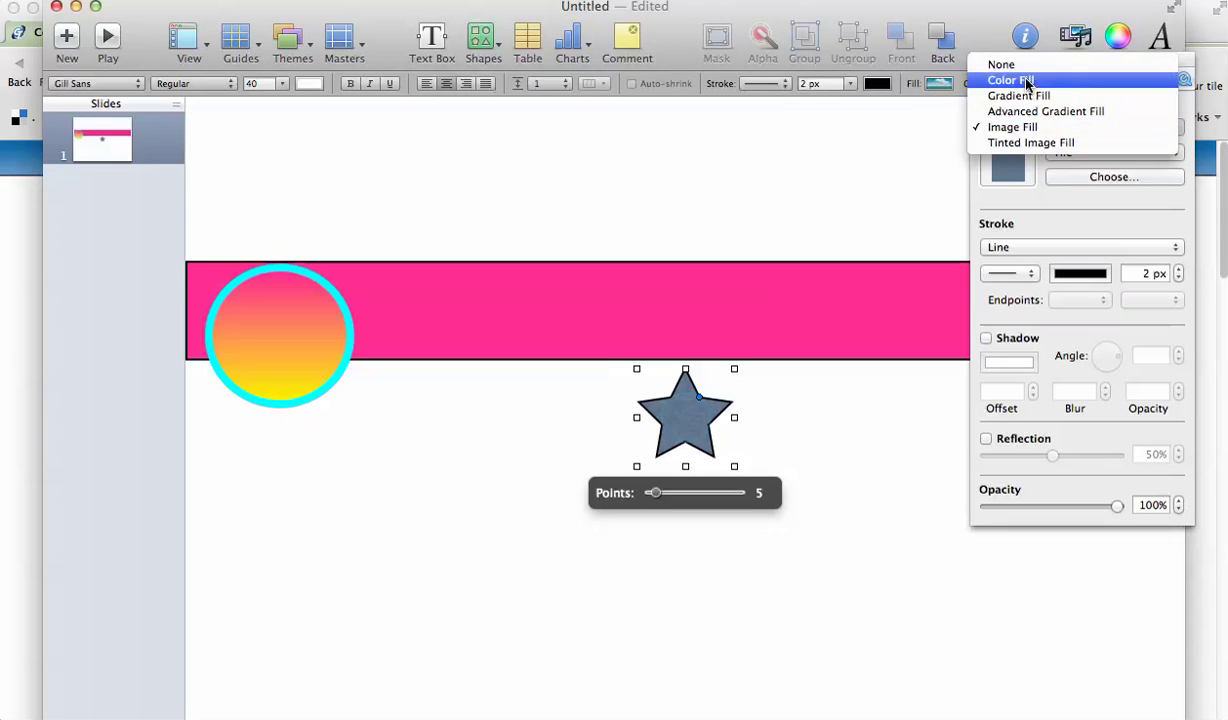
pyautogui.click(1008, 80)
pyautogui.click(1027, 162)
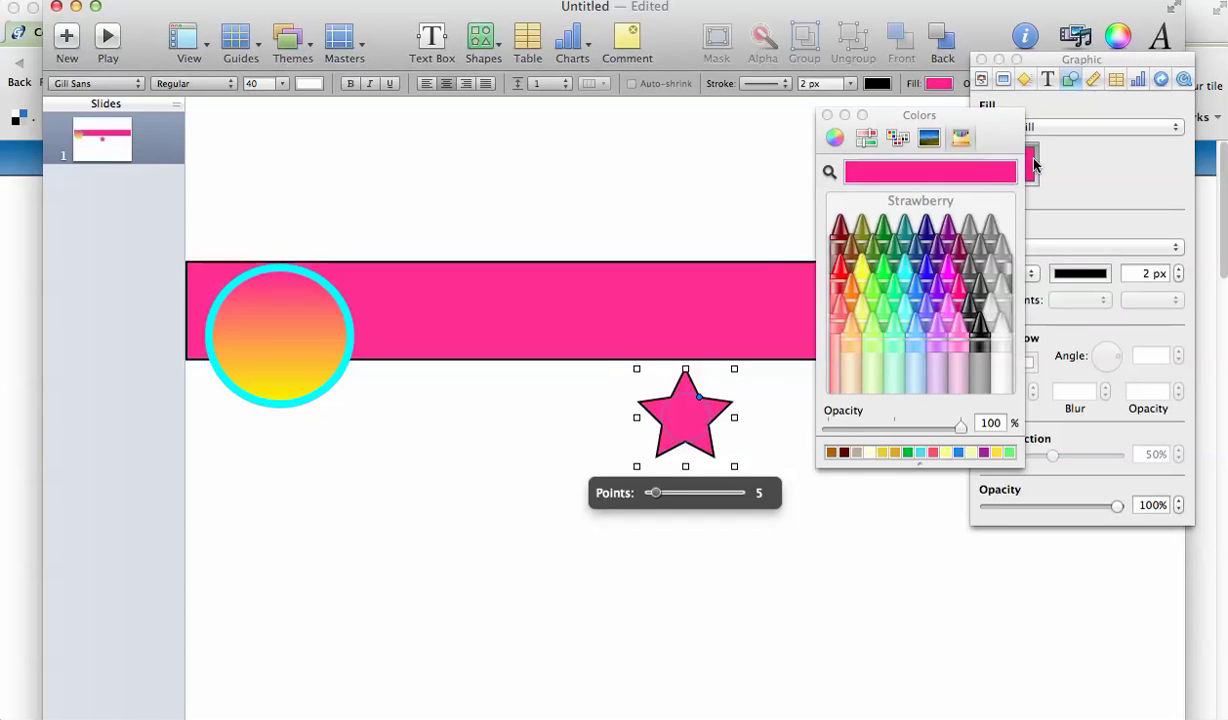
pyautogui.click(866, 303)
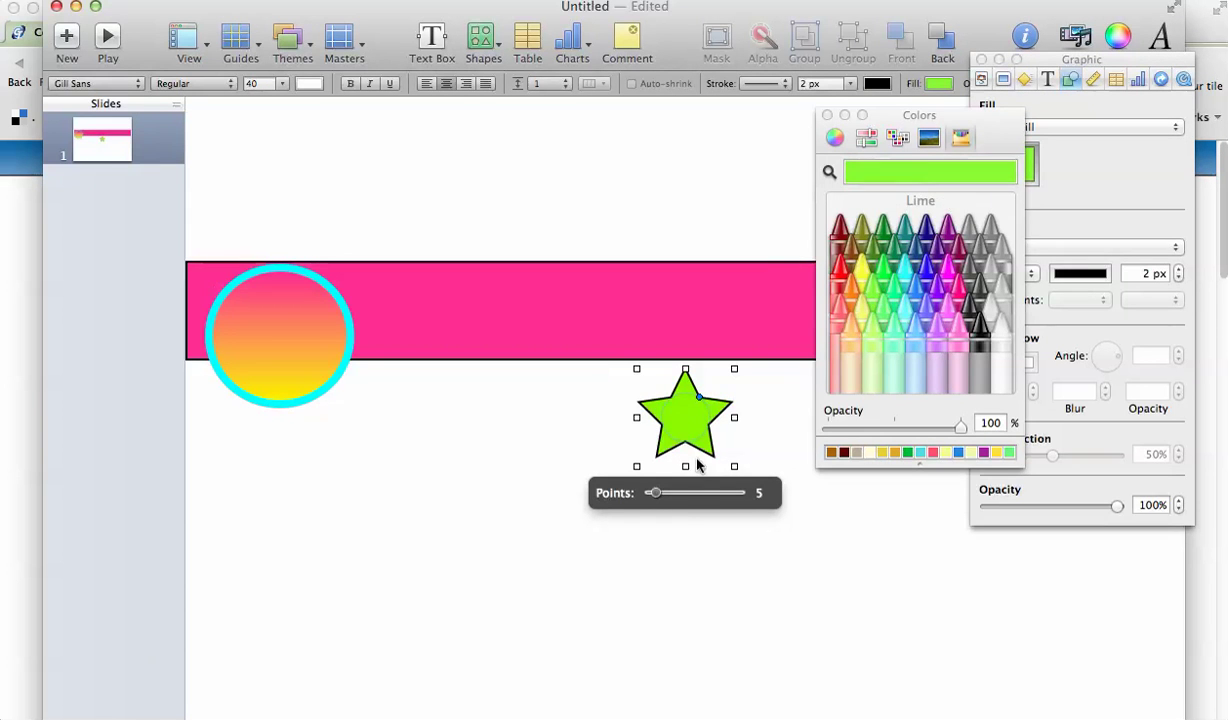
pyautogui.click(827, 115)
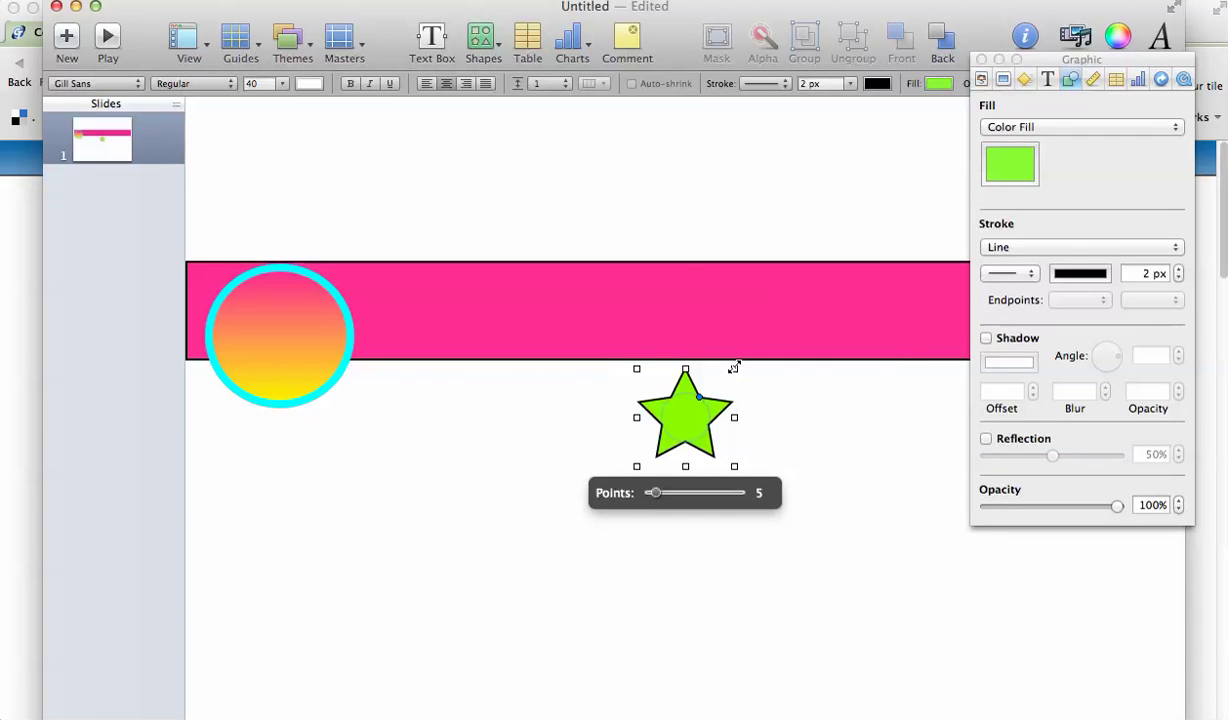
# Enlarge the green star and move it to overlap the lower-right part of the circle
pyautogui.moveTo(734, 368); pyautogui.dragTo(804, 297)
pyautogui.click(842, 486)
pyautogui.moveTo(732, 389); pyautogui.dragTo(368, 390)
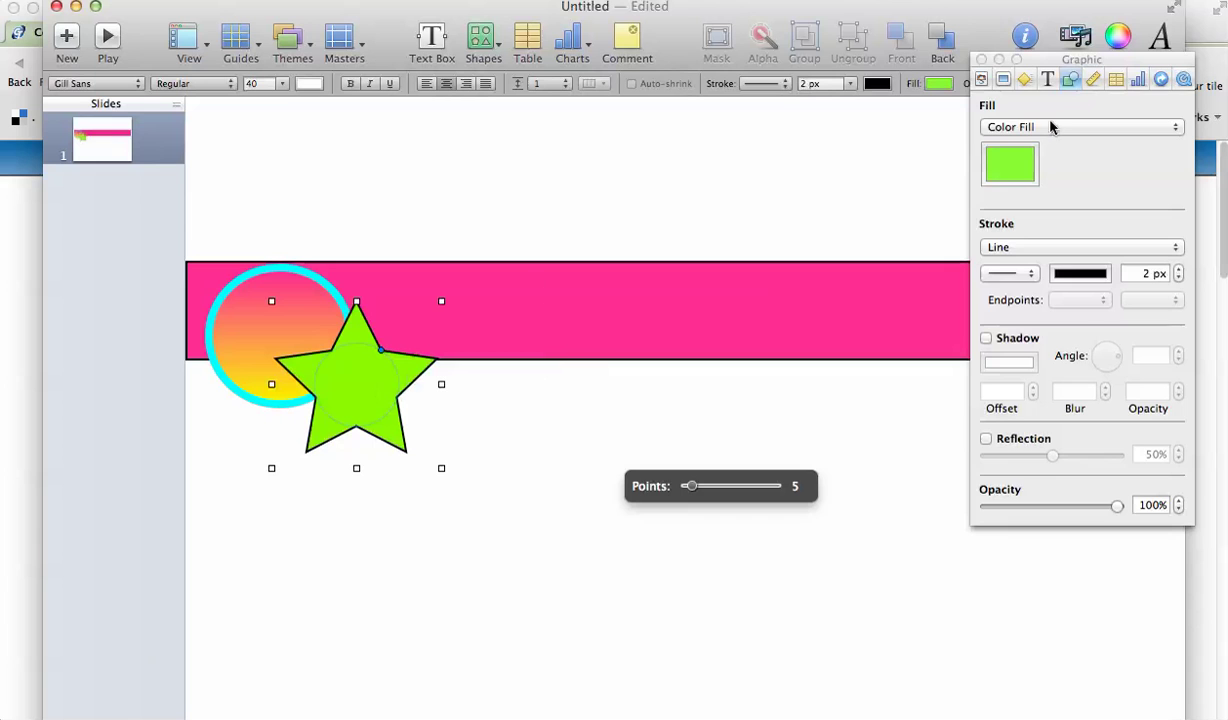
pyautogui.click(981, 59)
pyautogui.click(550, 427)
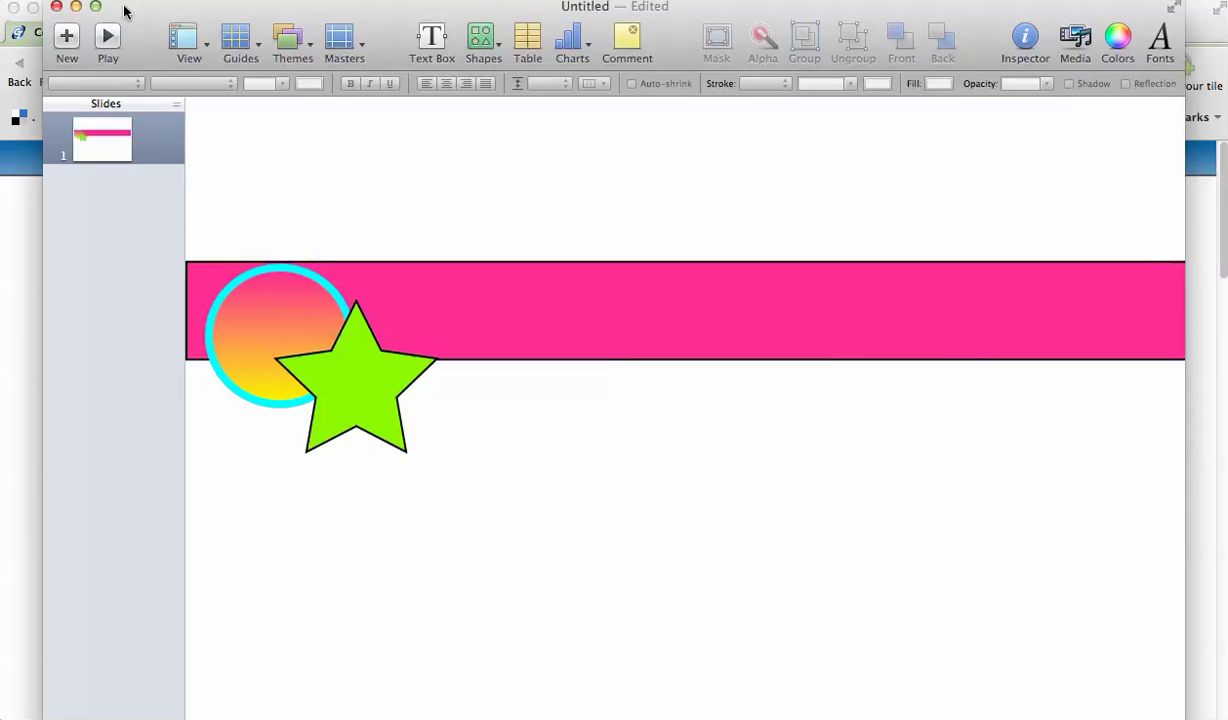
# Switch to the Cool Text website in the browser and choose the Spring 3D outline gradient logo style
pyautogui.click(75, 7)
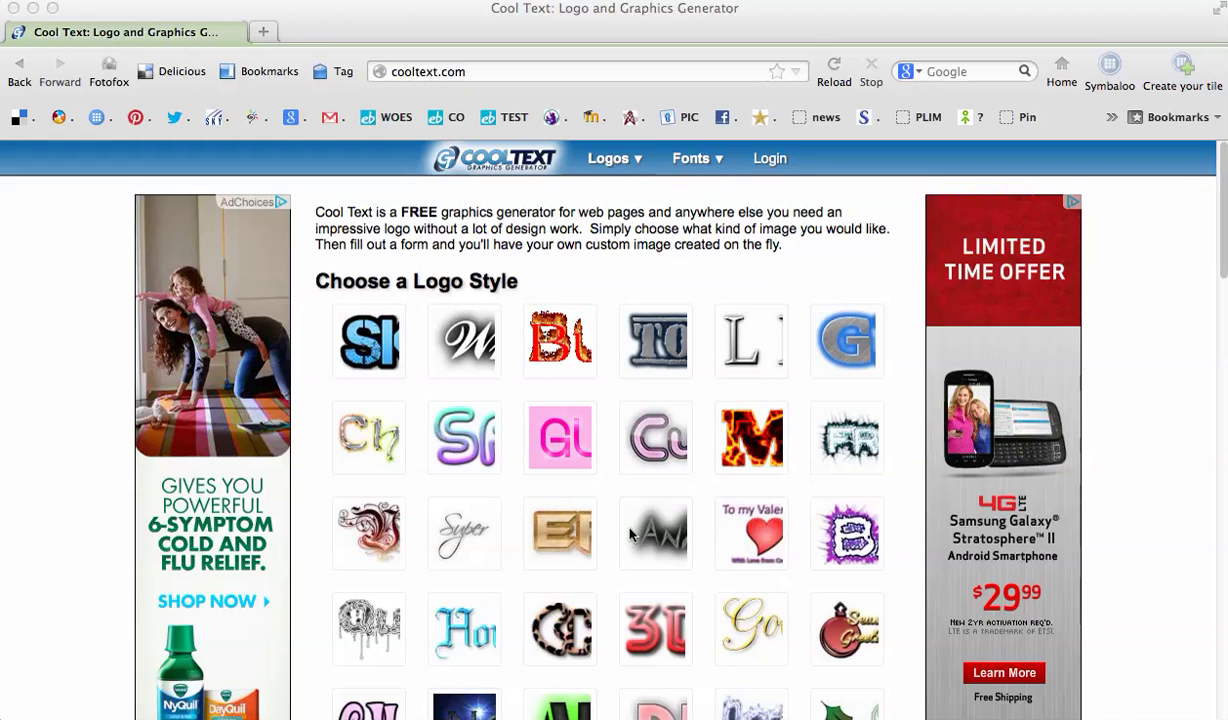
pyautogui.scroll(-3, 630, 535)
pyautogui.scroll(-8, 630, 535)
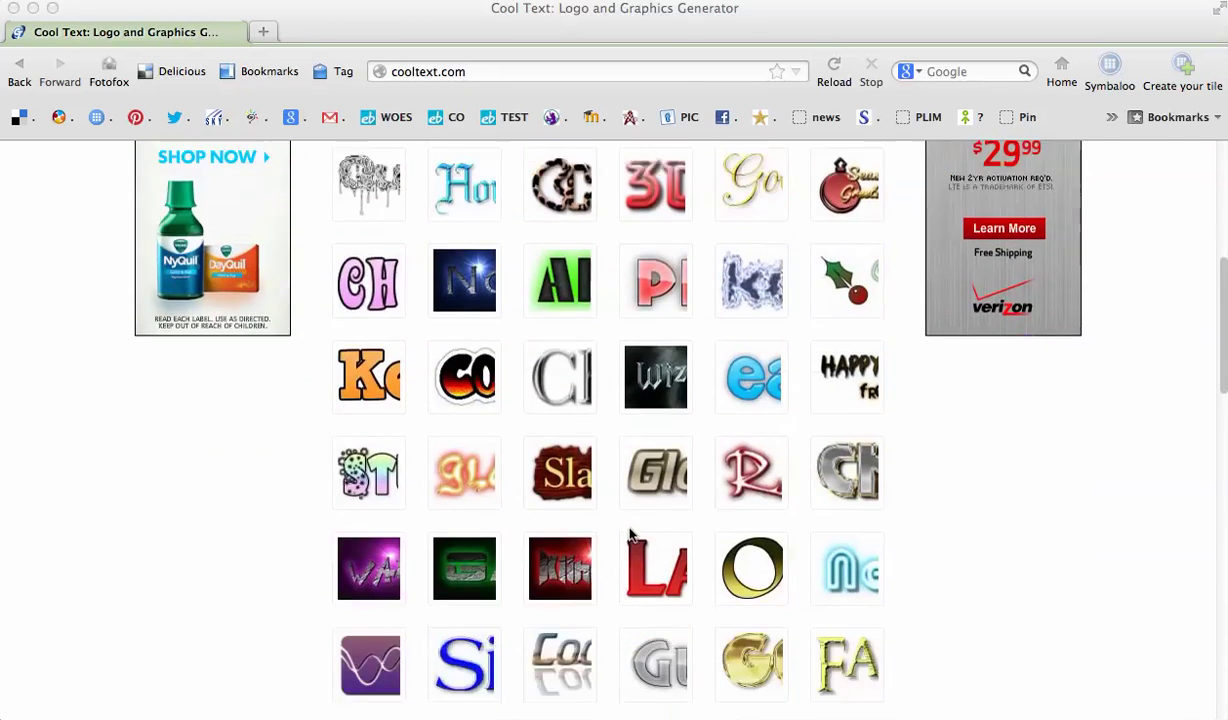
pyautogui.scroll(15, 630, 535)
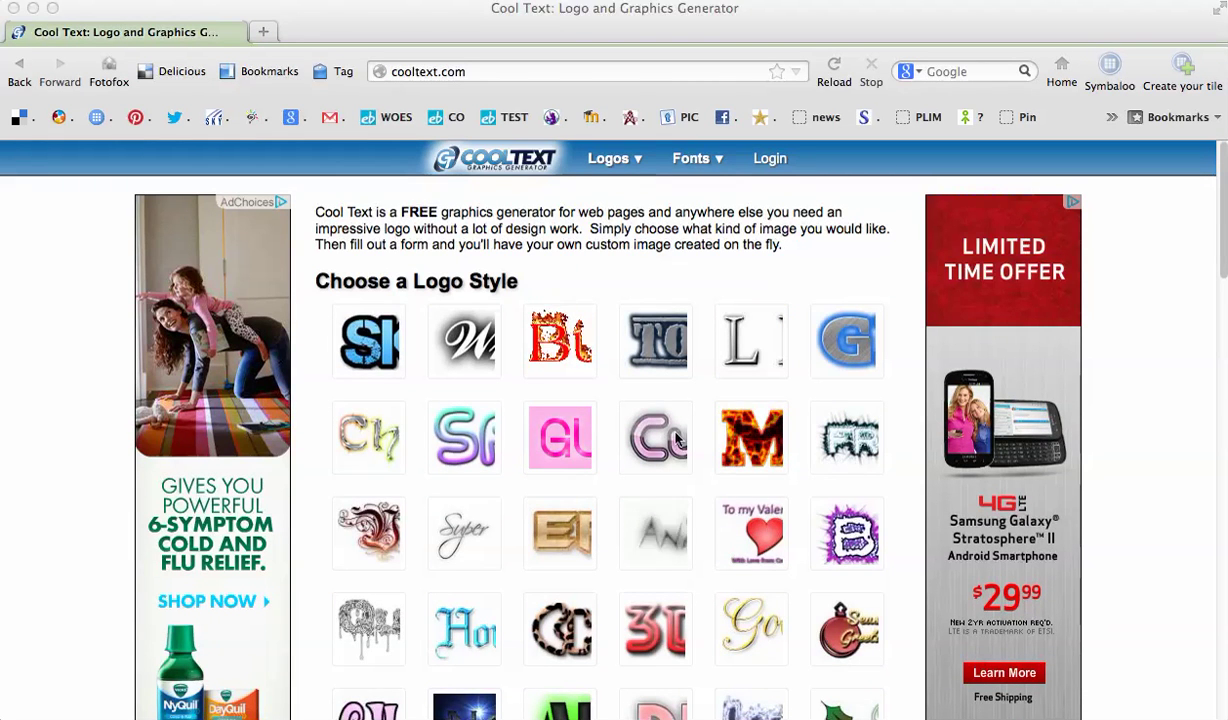
pyautogui.scroll(-2, 670, 360)
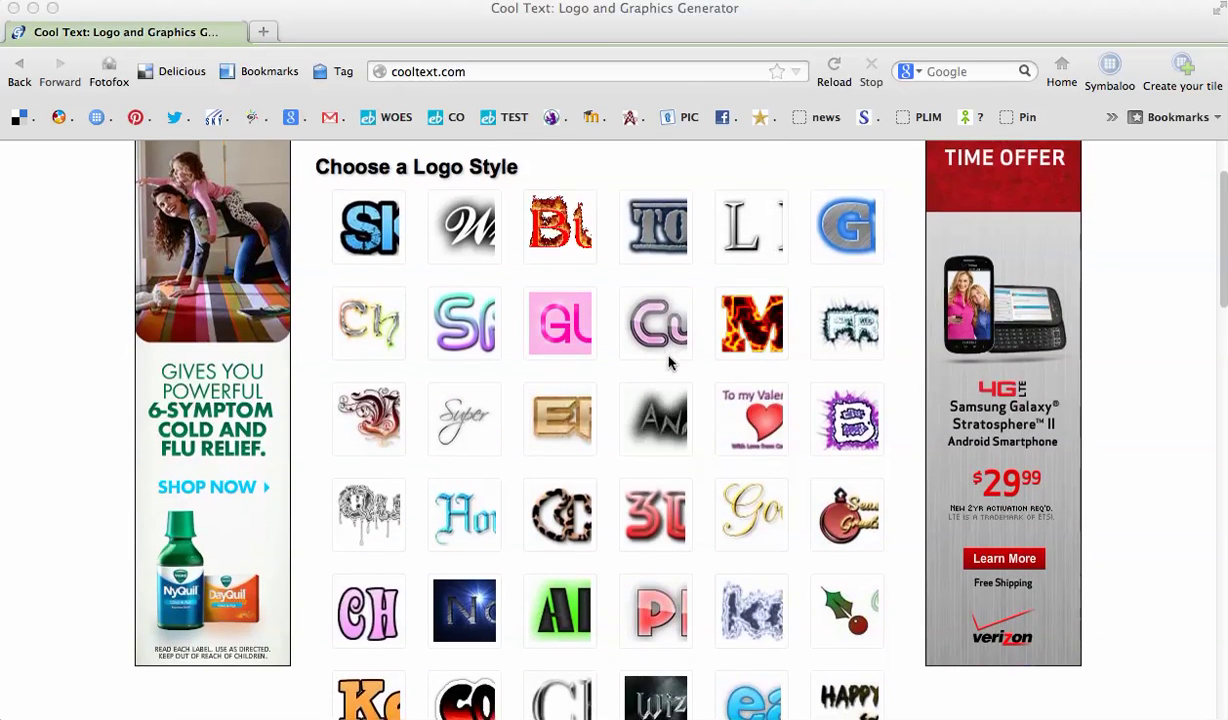
pyautogui.click(465, 335)
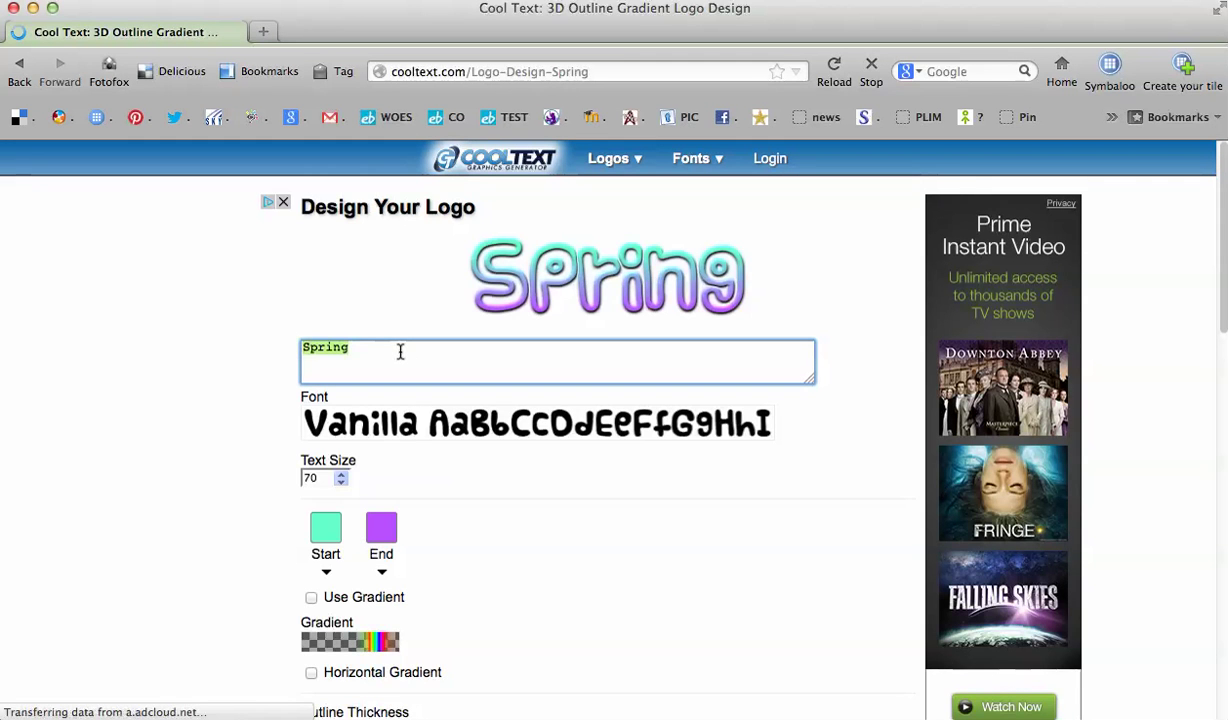
# Replace the logo text with the teacher's title and name in possessive form followed by "Corner"
pyautogui.write('Mrs. Cranford')
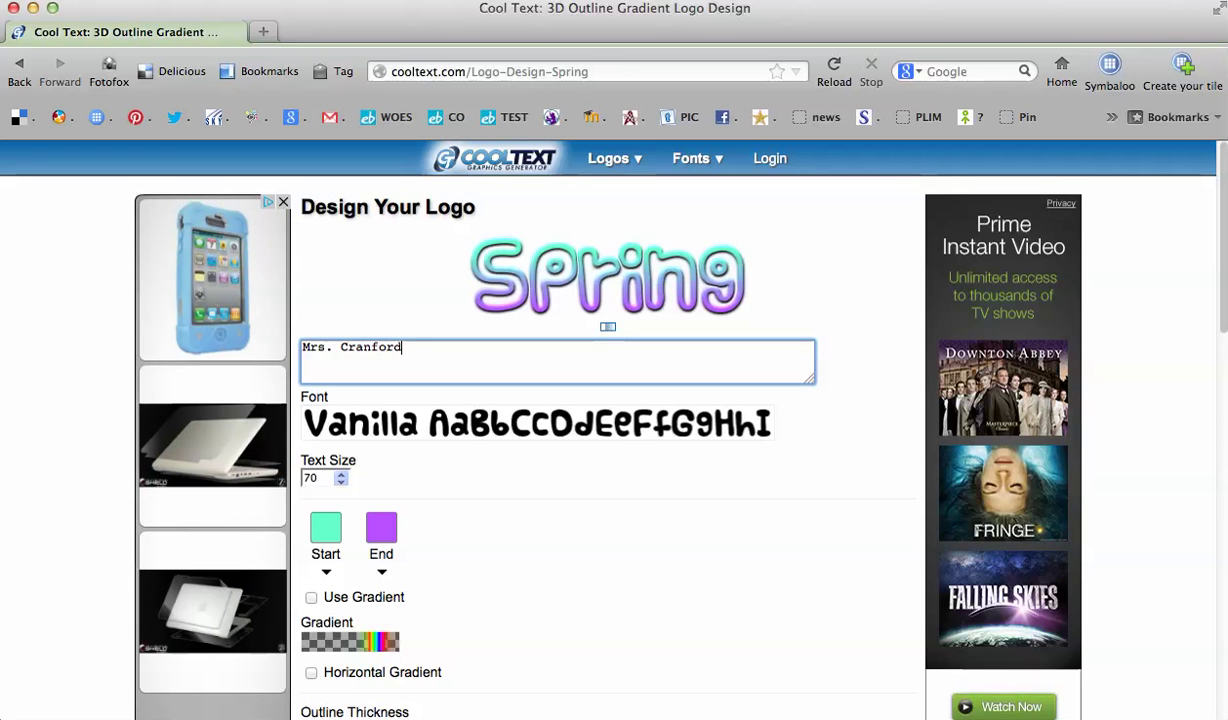
pyautogui.write("'s Corner")
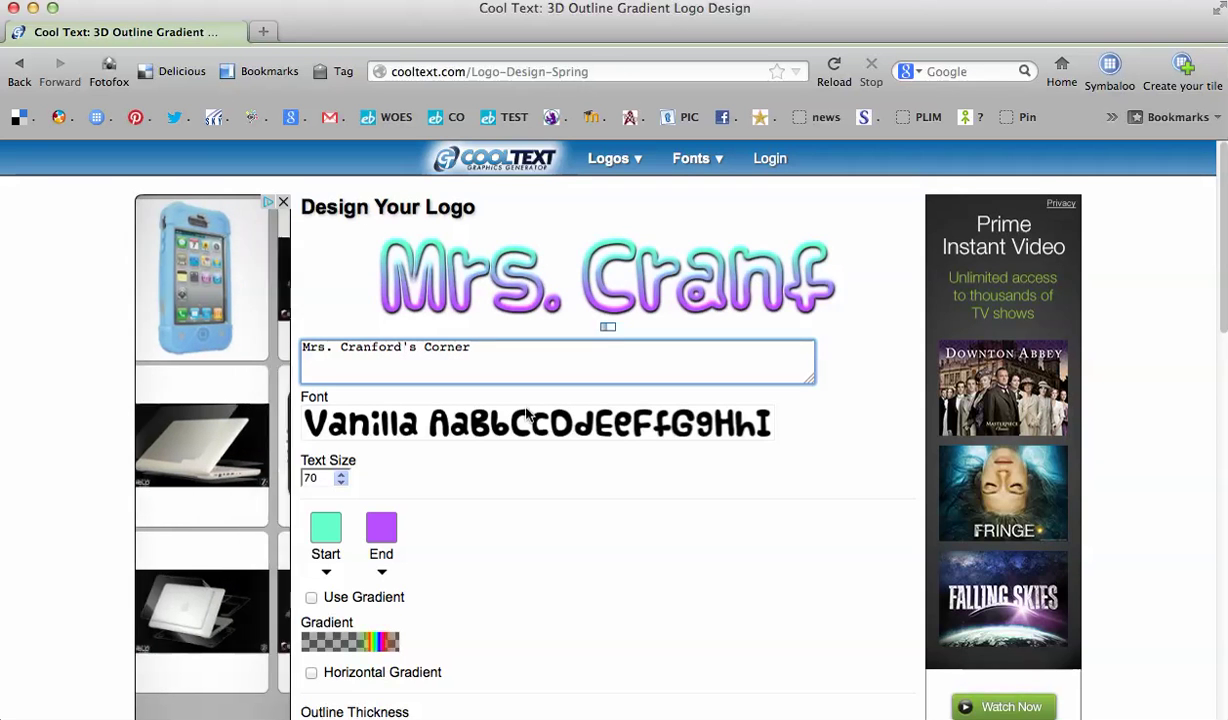
pyautogui.click(548, 516)
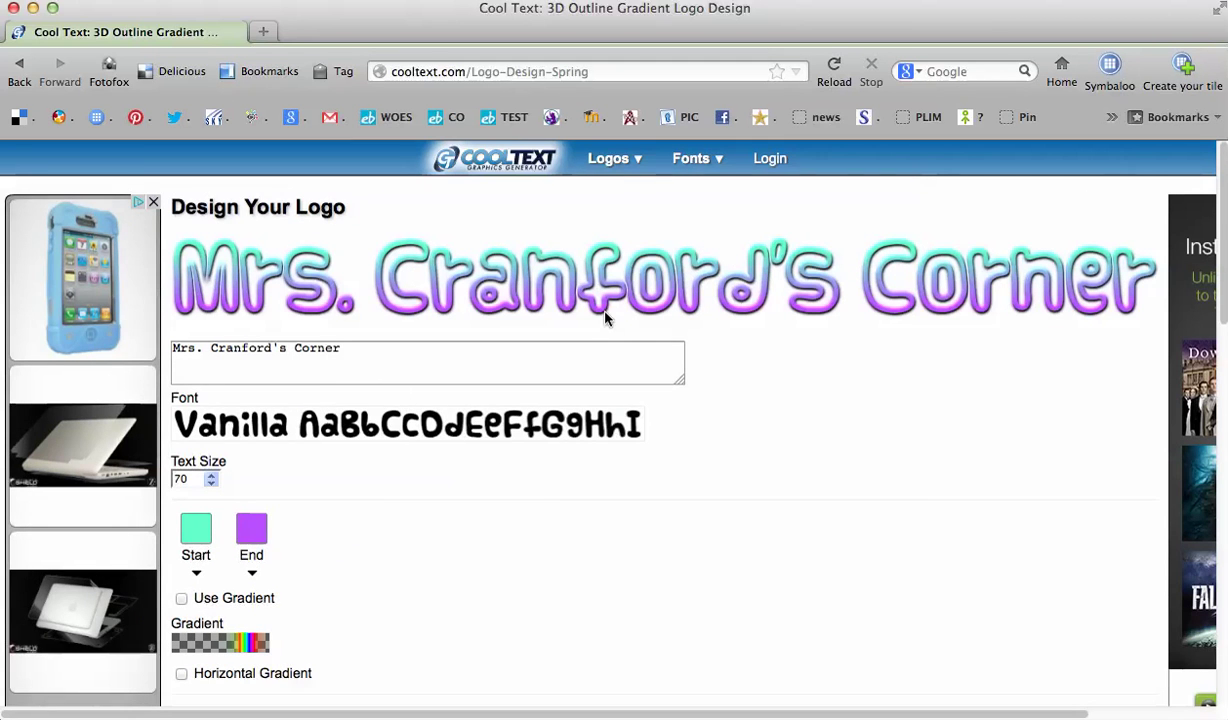
# Set the logo's text size to 60
pyautogui.click(211, 484)
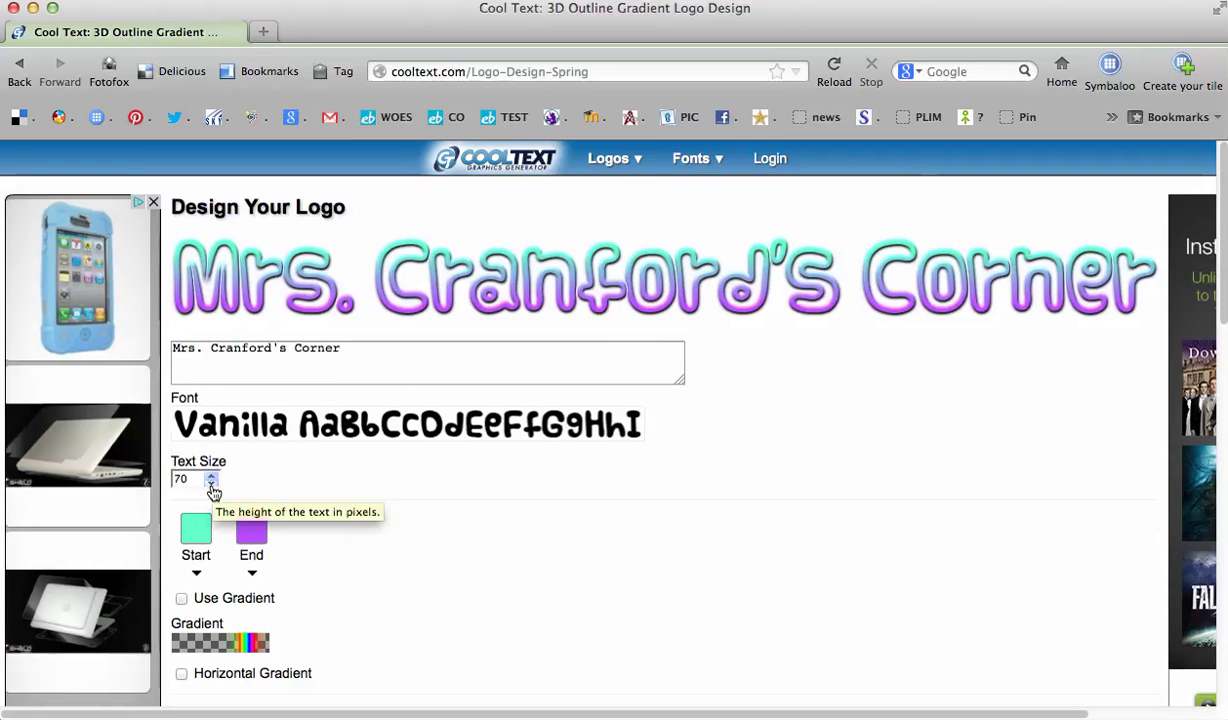
pyautogui.click(211, 484)
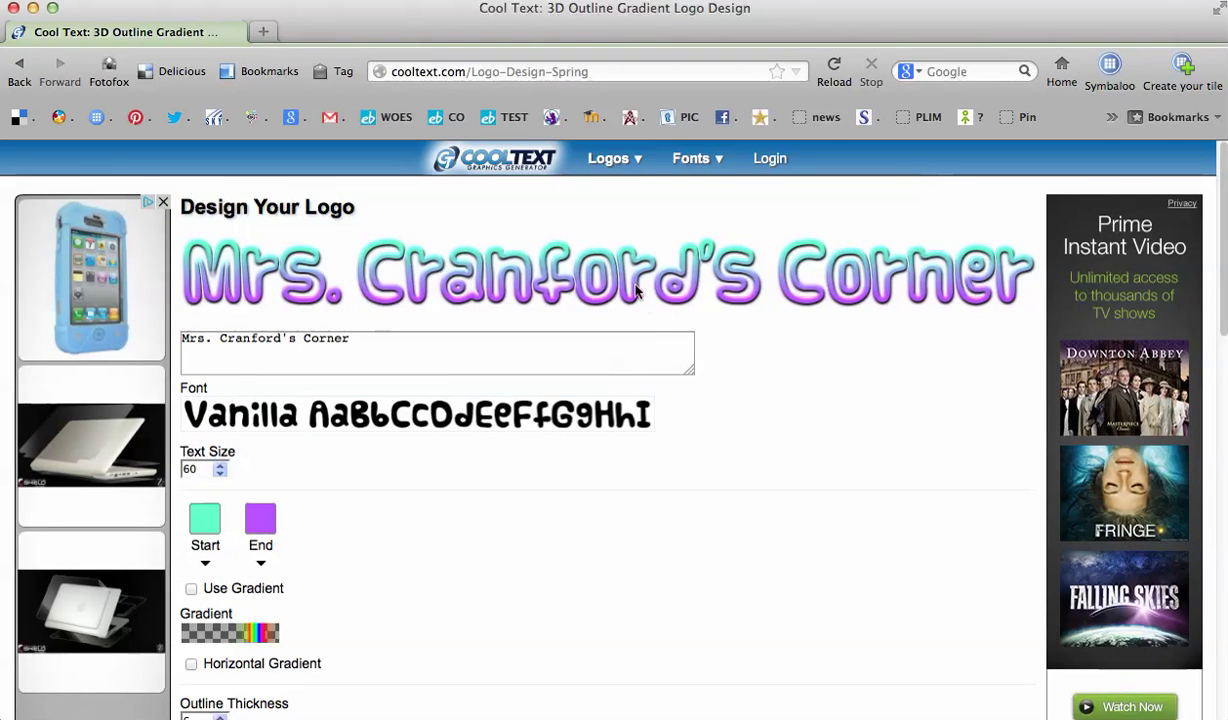
pyautogui.click(267, 525)
pyautogui.scroll(-1, 771, 581)
pyautogui.click(533, 451)
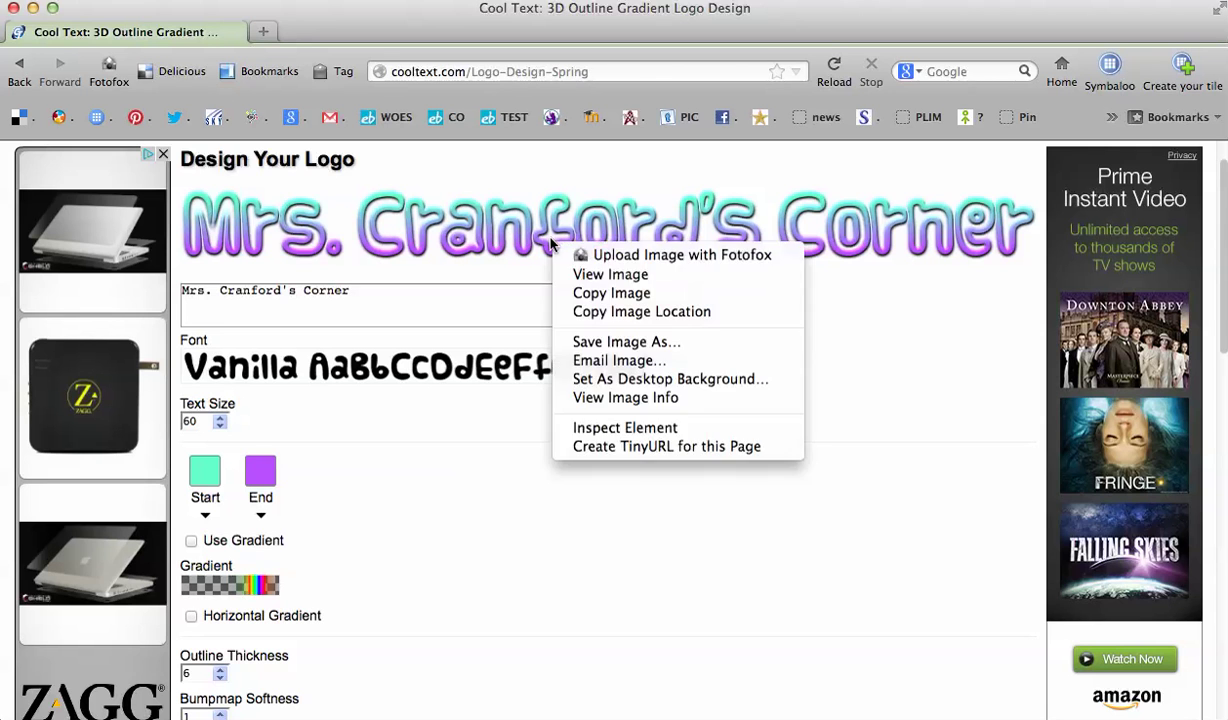
# Save the logo image to the Desktop as a PNG file named with the teacher's name and "corner"
pyautogui.click(588, 344)
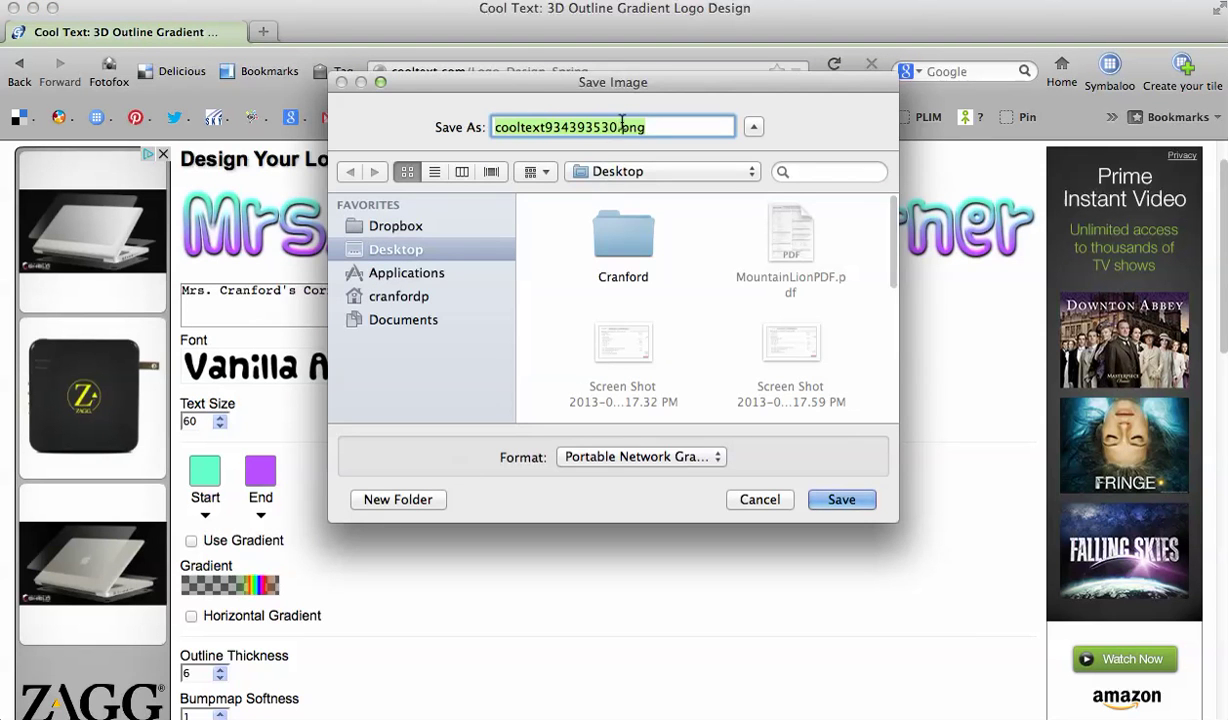
pyautogui.moveTo(618, 127); pyautogui.dragTo(484, 127)
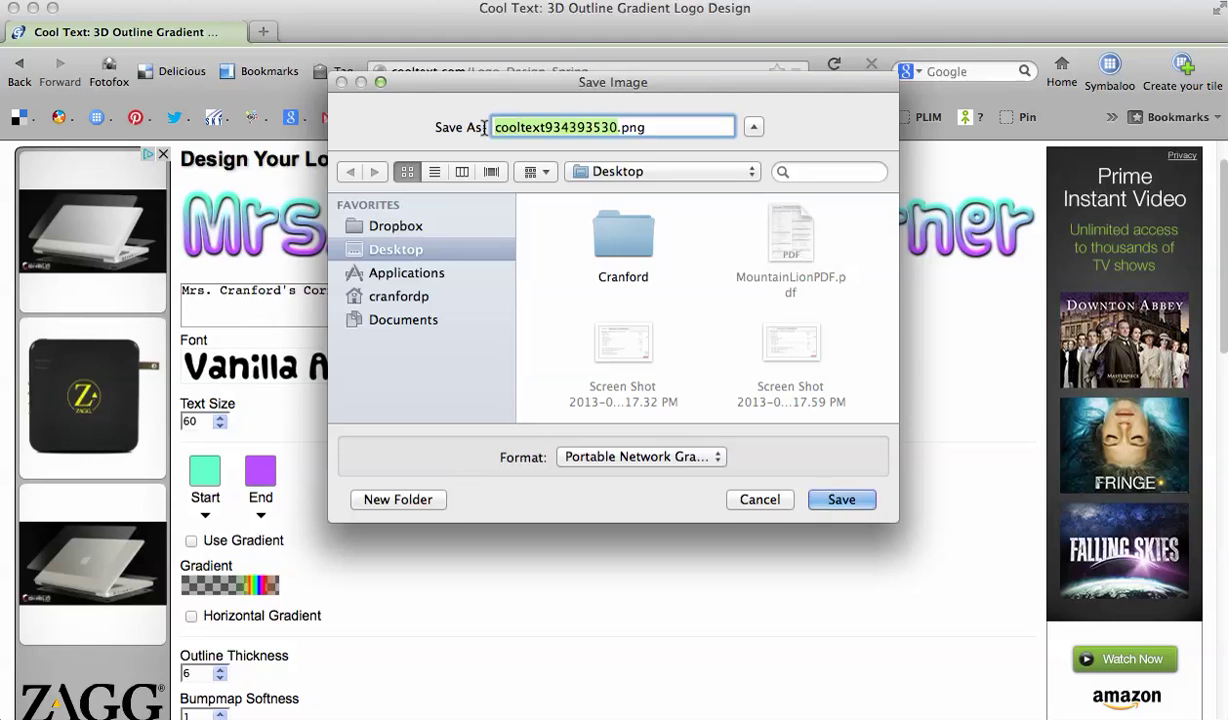
pyautogui.write('mrs cranf')
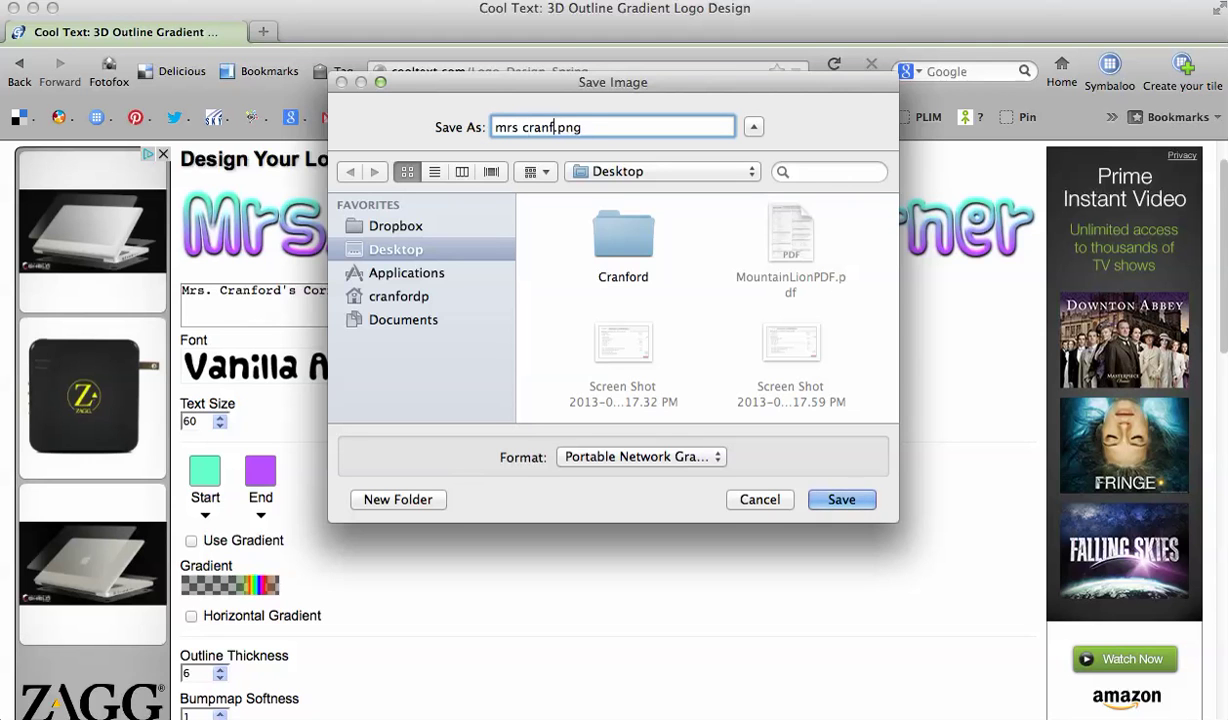
pyautogui.write('ords corner')
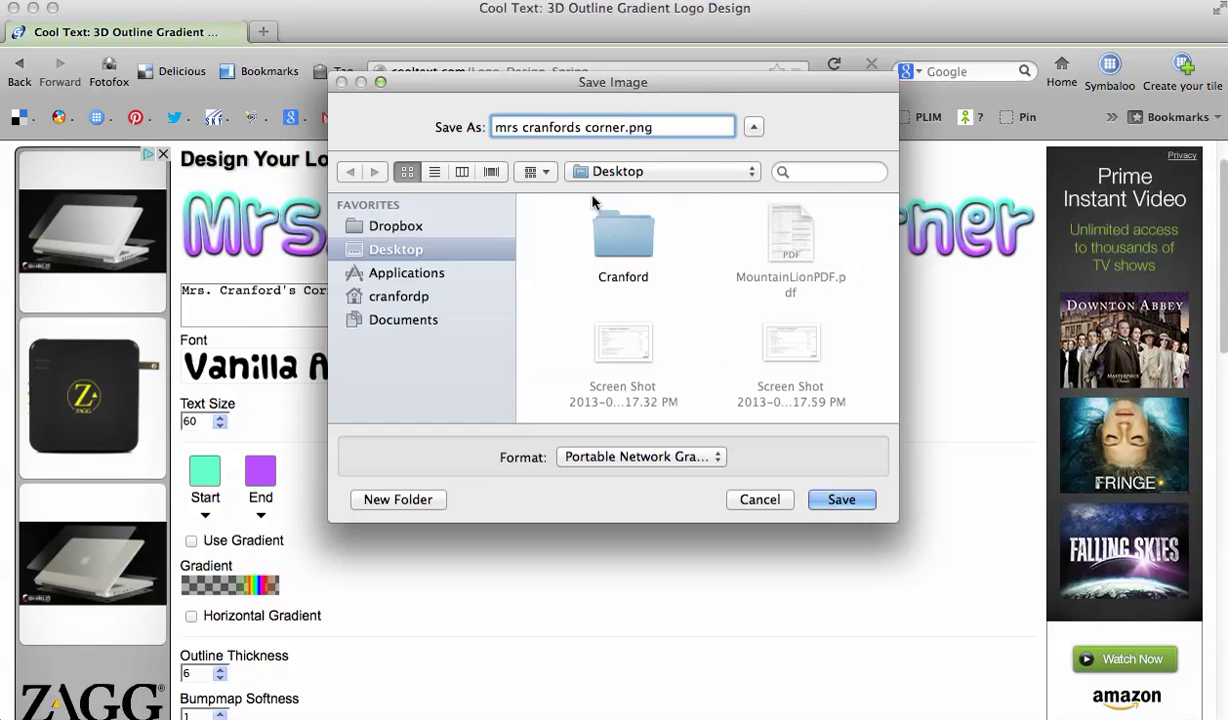
pyautogui.click(841, 501)
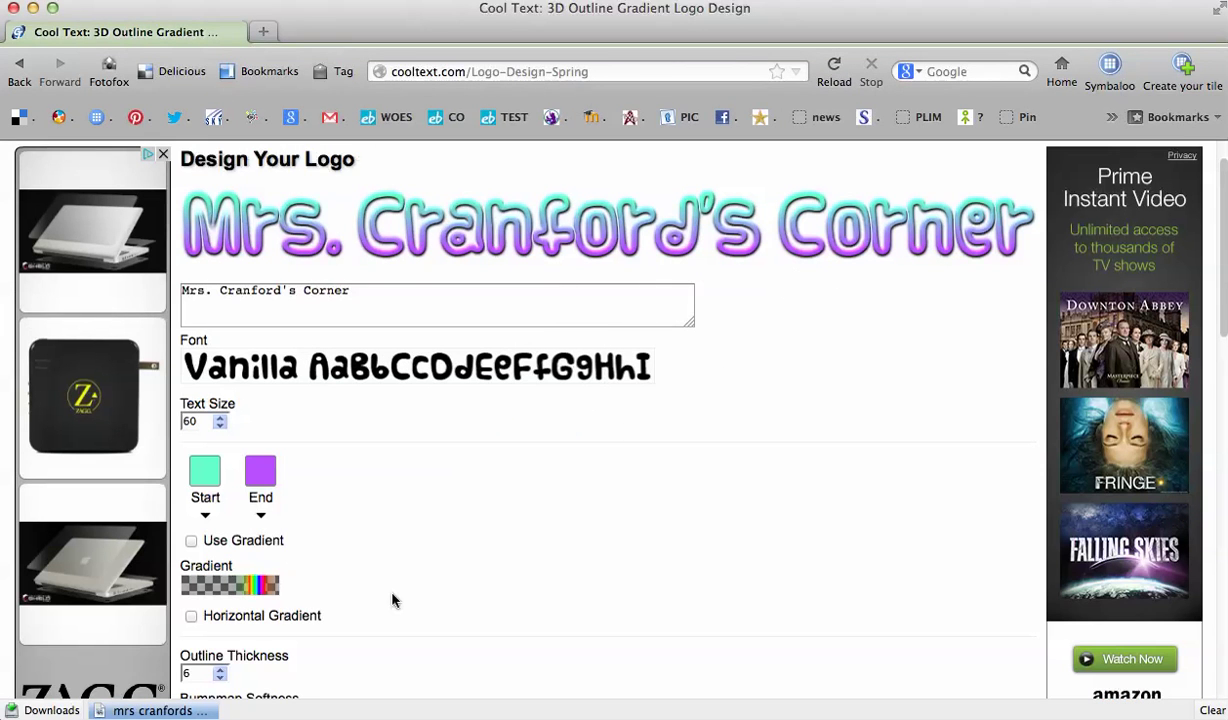
# Switch to Keynote, uncover the Desktop files, and insert the saved logo image below the pink band on the slide
pyautogui.moveTo(891, 716)
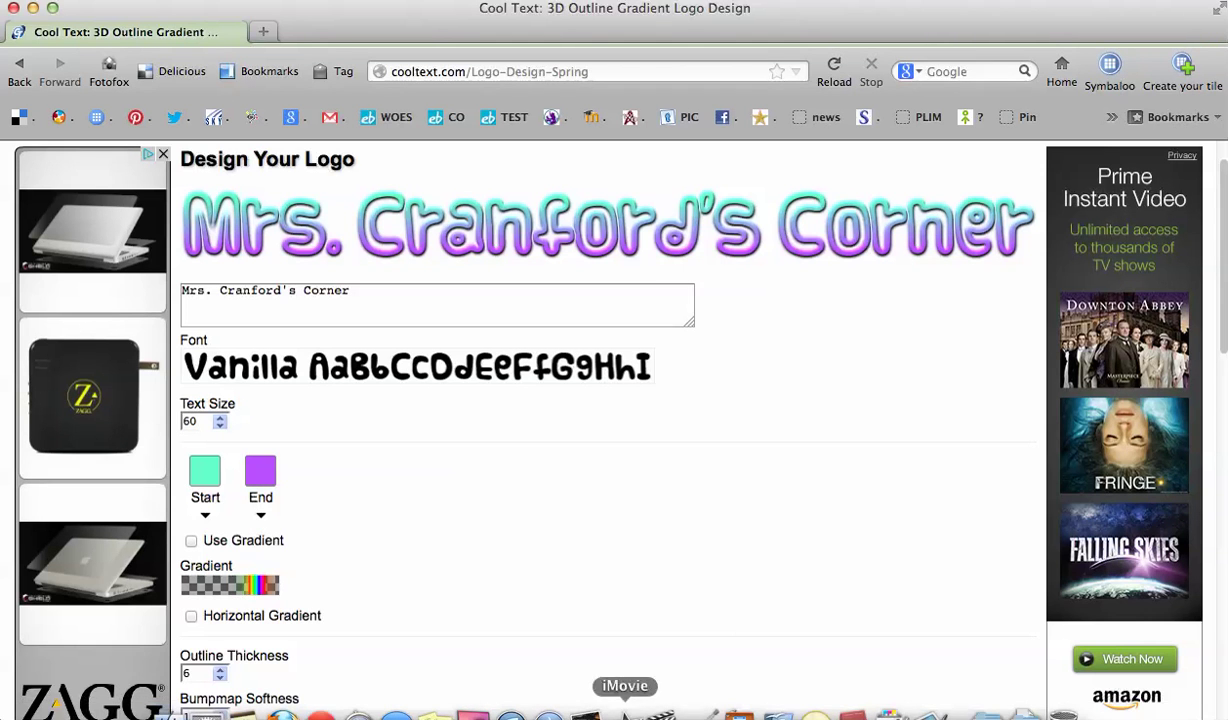
pyautogui.click(739, 713)
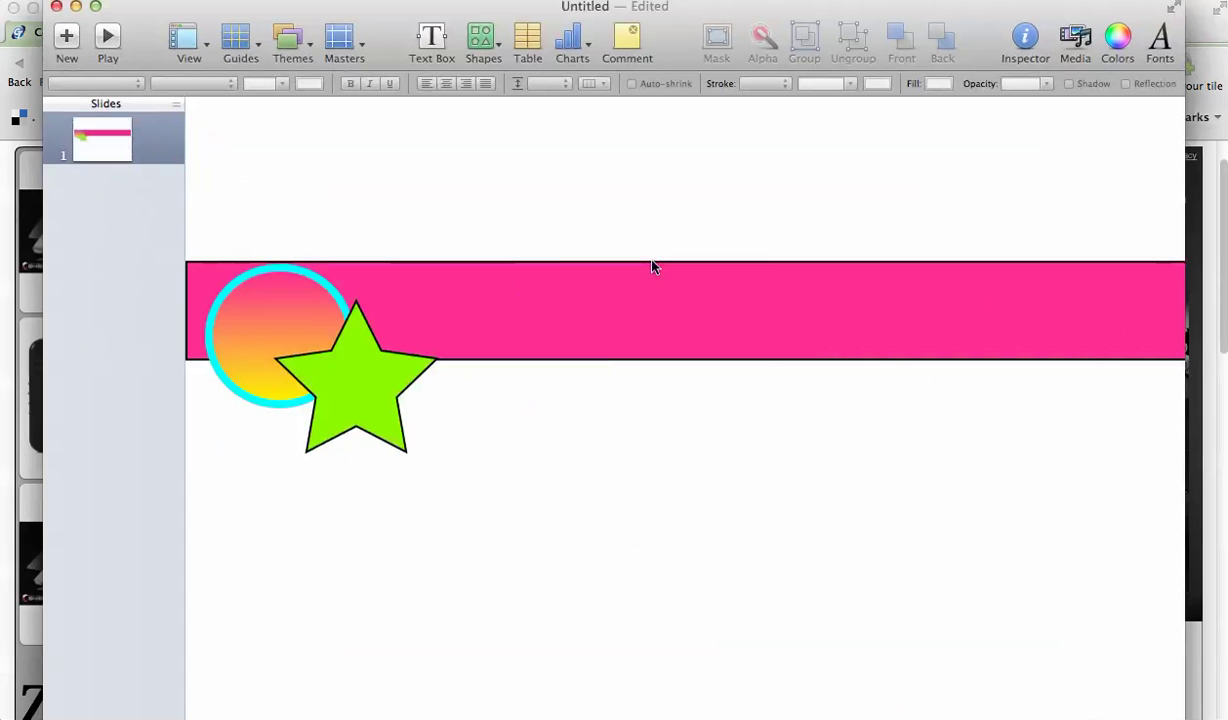
pyautogui.click(33, 7)
pyautogui.click(192, 40)
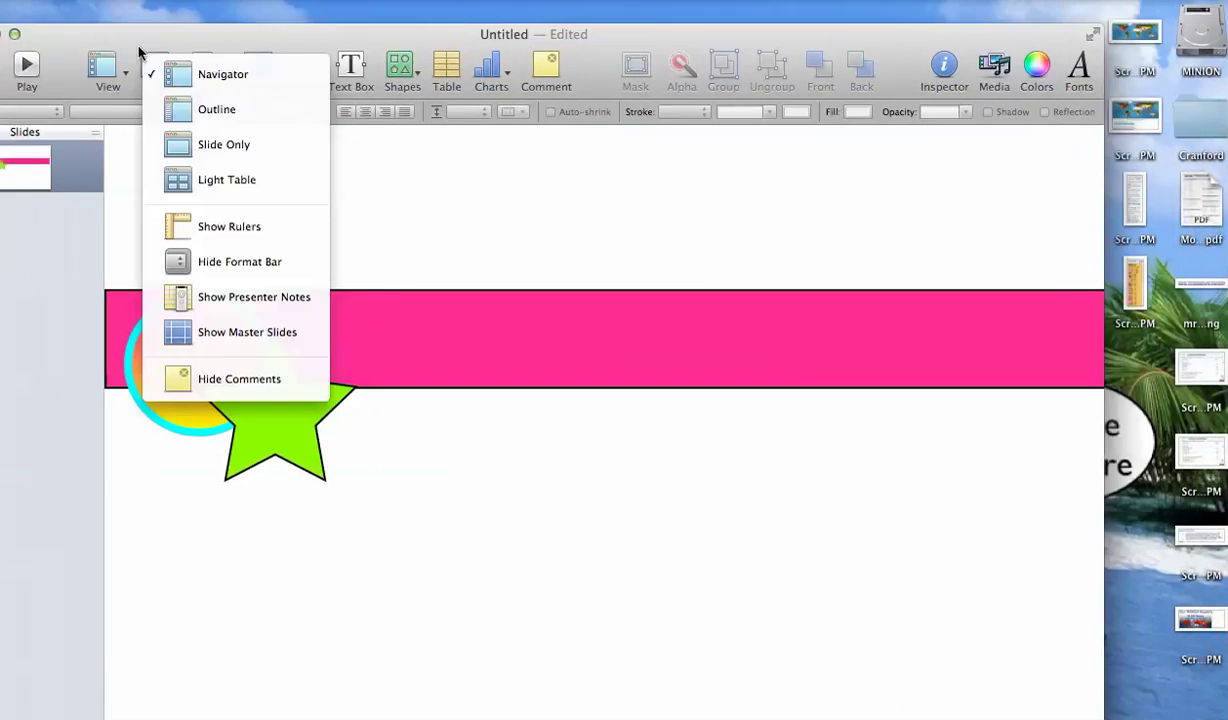
pyautogui.click(247, 332)
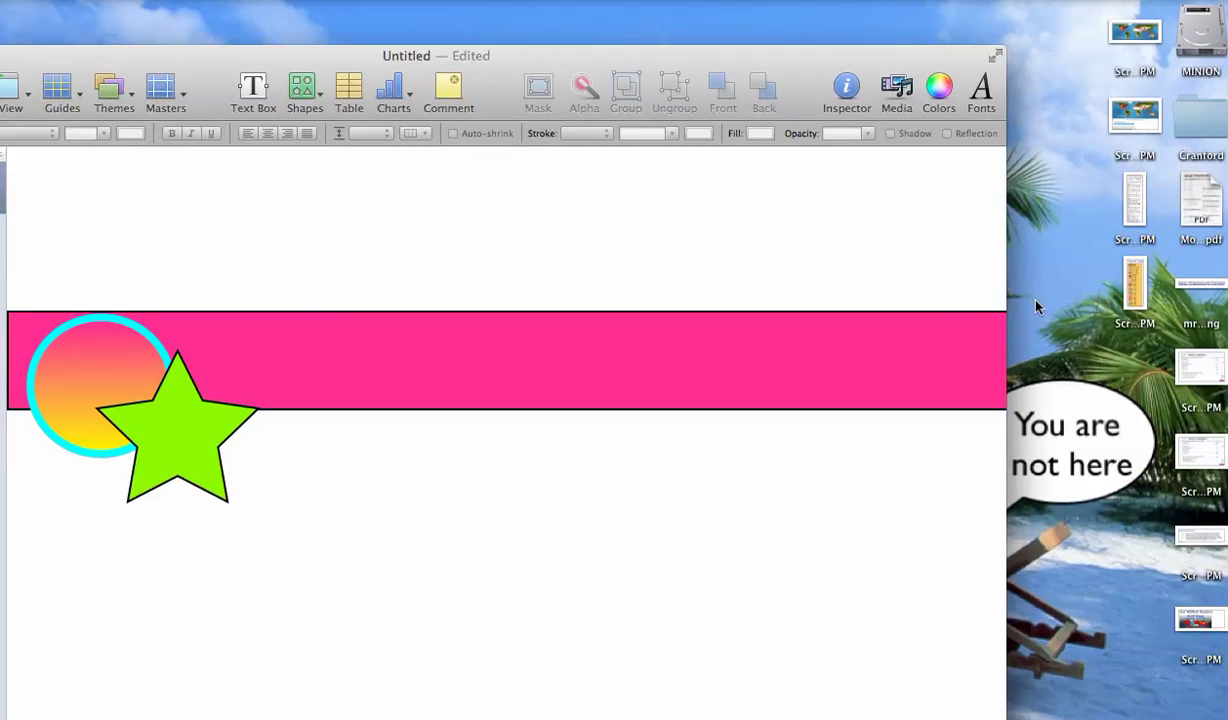
pyautogui.moveTo(1190, 288); pyautogui.dragTo(448, 546)
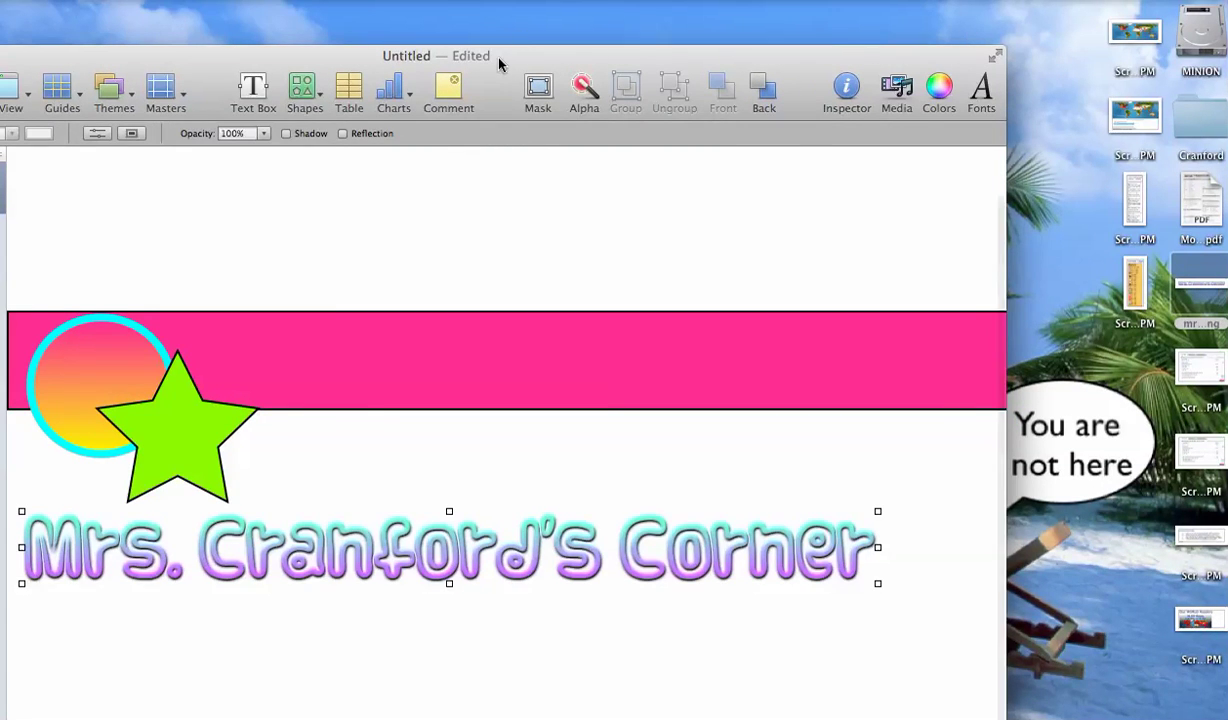
# Shrink the logo image and place it just under the pink band, starting beside the green star
pyautogui.moveTo(500, 64); pyautogui.dragTo(705, 14)
pyautogui.moveTo(593, 514); pyautogui.dragTo(768, 420)
pyautogui.moveTo(700, 47); pyautogui.dragTo(623, 47)
pyautogui.moveTo(322, 370); pyautogui.dragTo(437, 379)
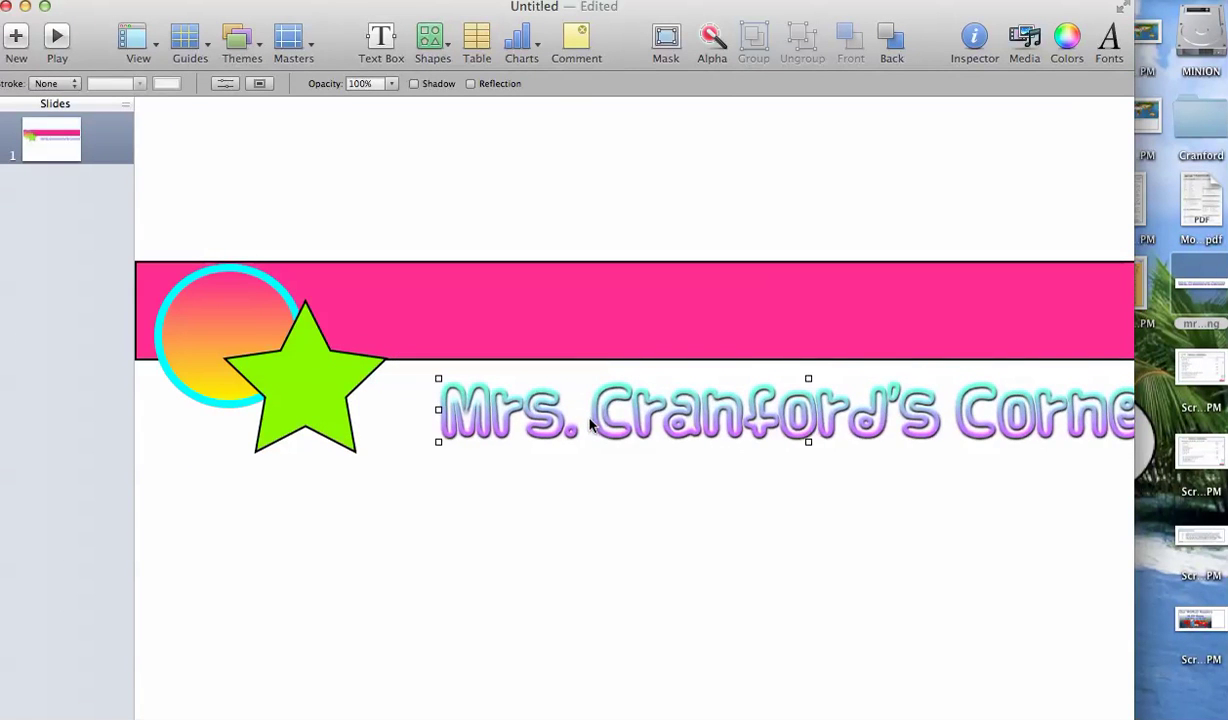
pyautogui.moveTo(588, 424); pyautogui.dragTo(509, 415)
pyautogui.moveTo(609, 45); pyautogui.dragTo(684, 40)
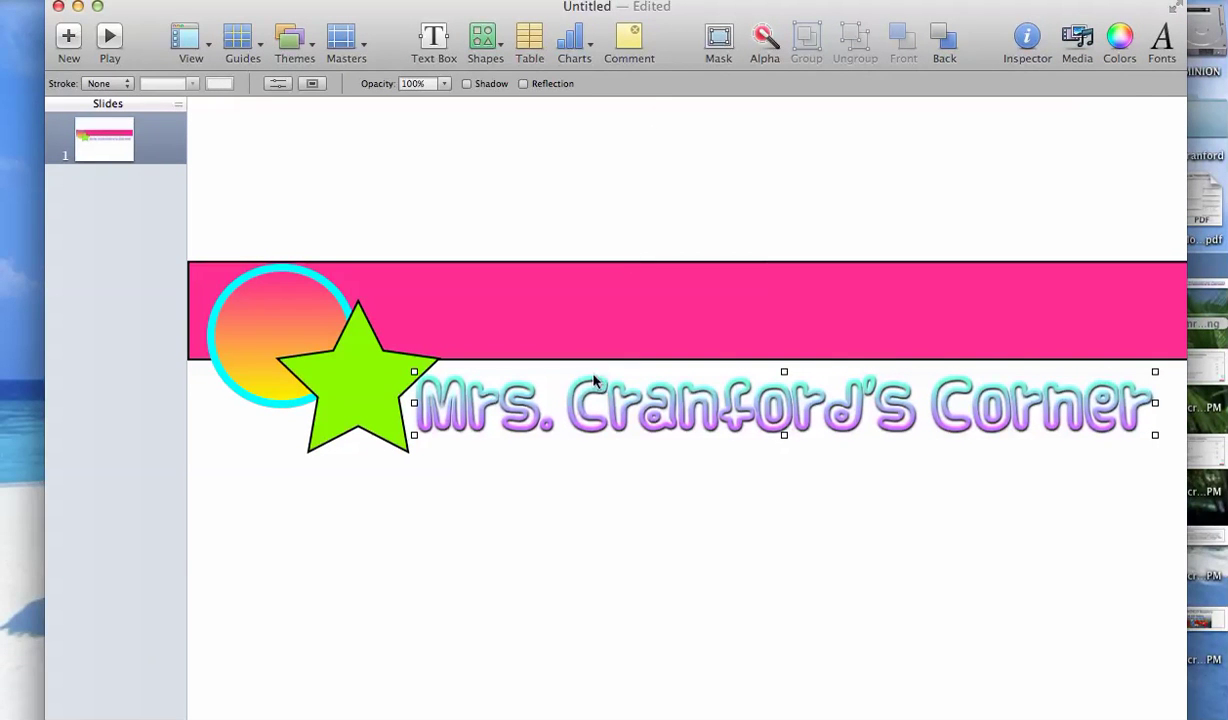
# Deselect the logo and take a screenshot of only the slide area containing the band, circle, star and logo text
pyautogui.click(553, 523)
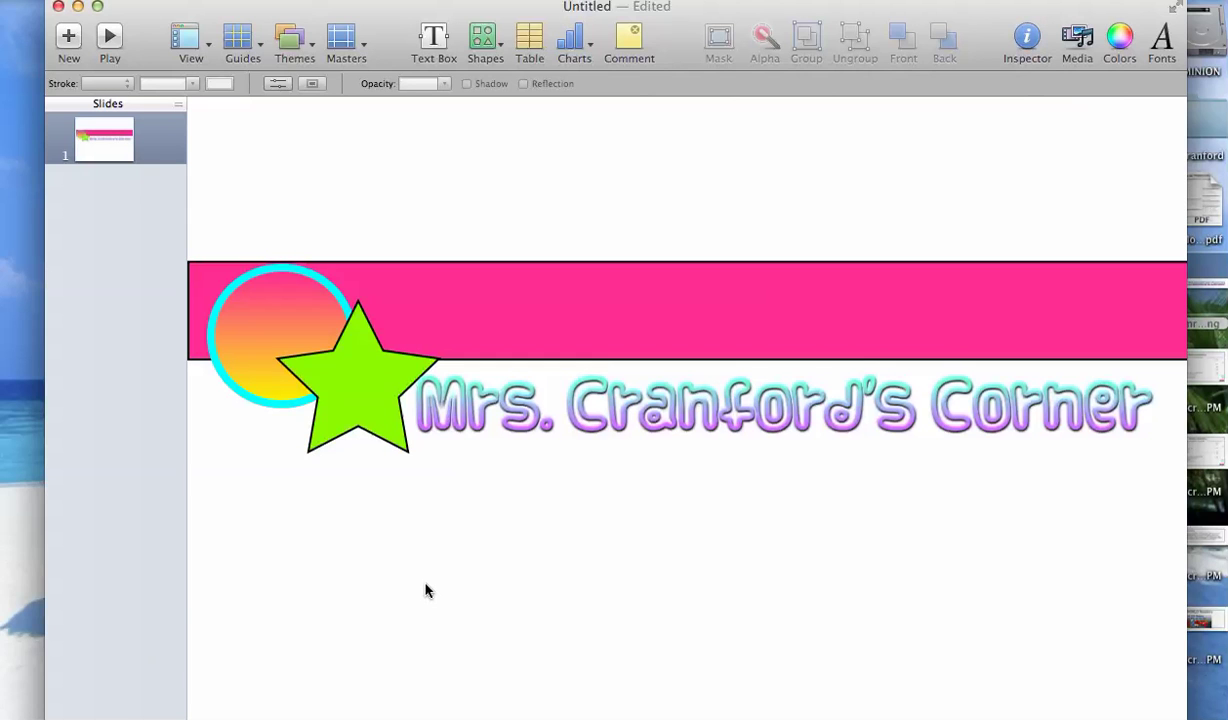
pyautogui.press('super+shift+4')
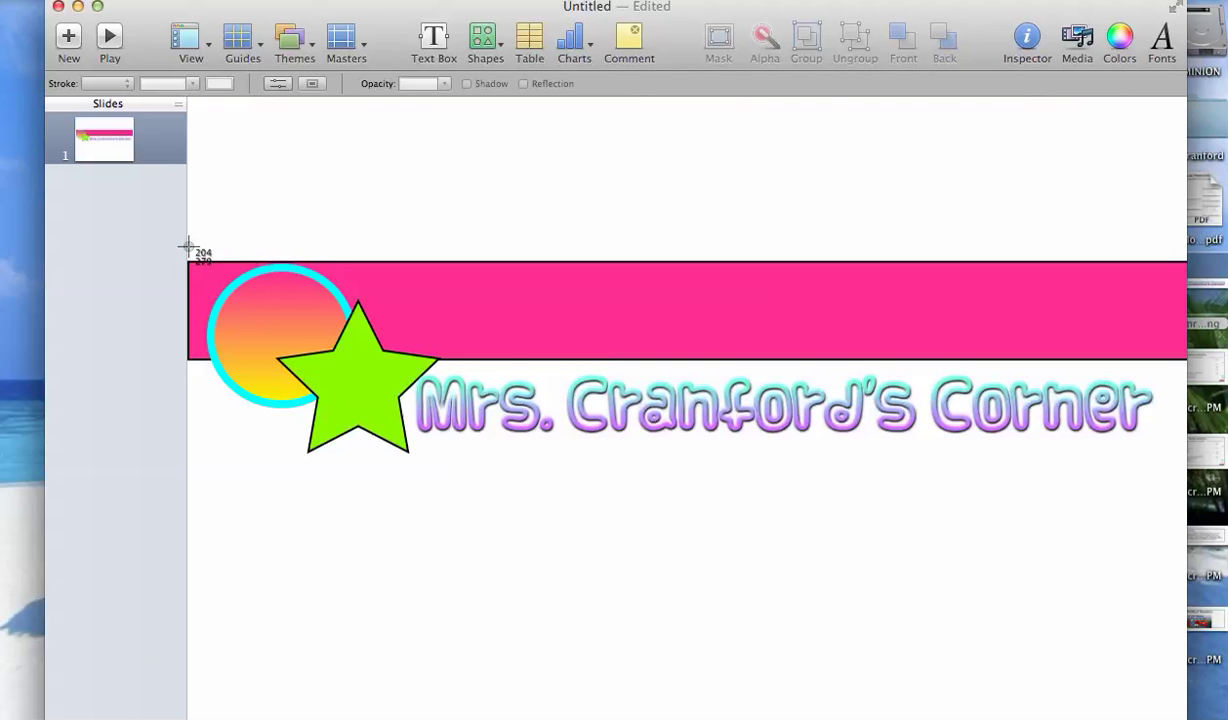
pyautogui.moveTo(188, 247); pyautogui.dragTo(1180, 481)
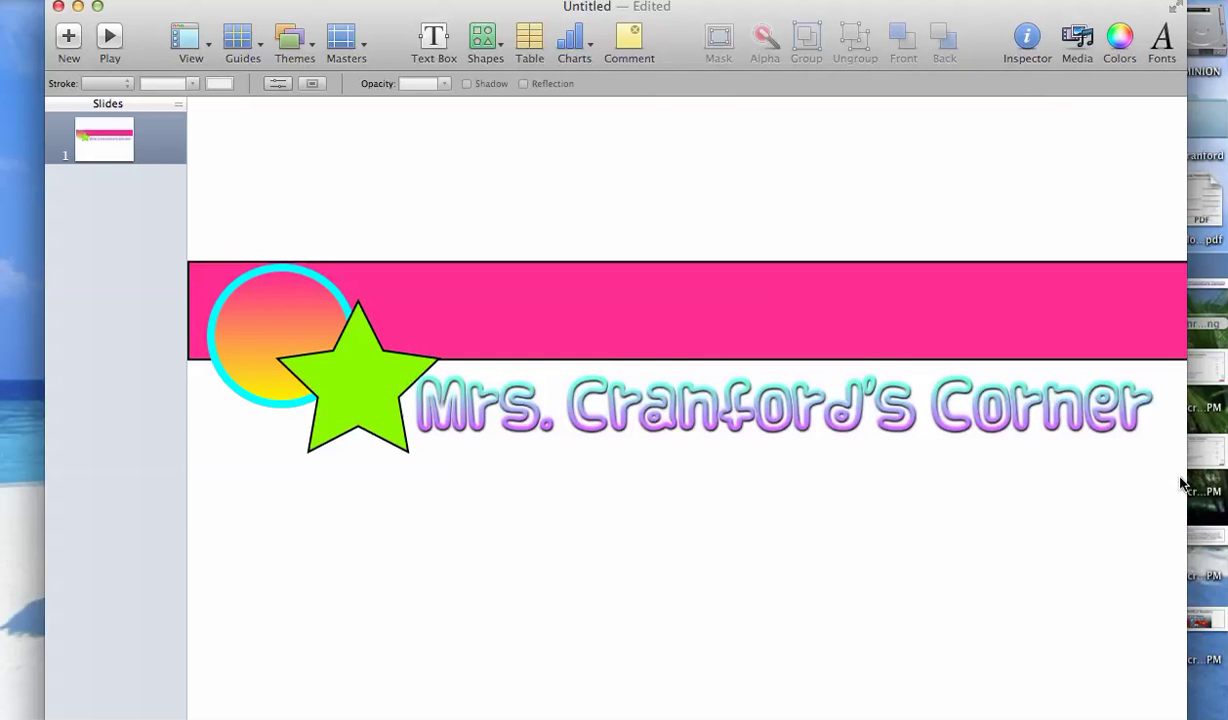
# Minimize Keynote, open the new banner screenshot from the Desktop in Preview, and reposition its window to view it
pyautogui.click(78, 7)
pyautogui.click(1135, 376)
pyautogui.doubleClick(1135, 370)
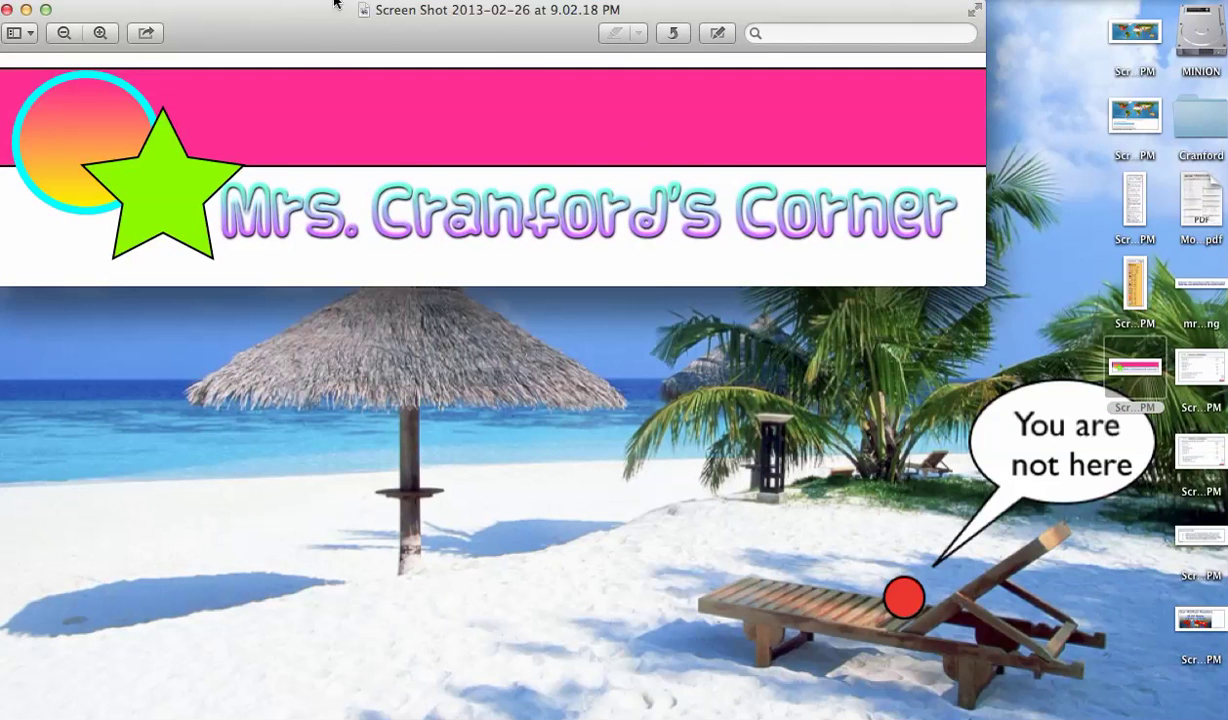
pyautogui.moveTo(334, 3); pyautogui.dragTo(420, 120)
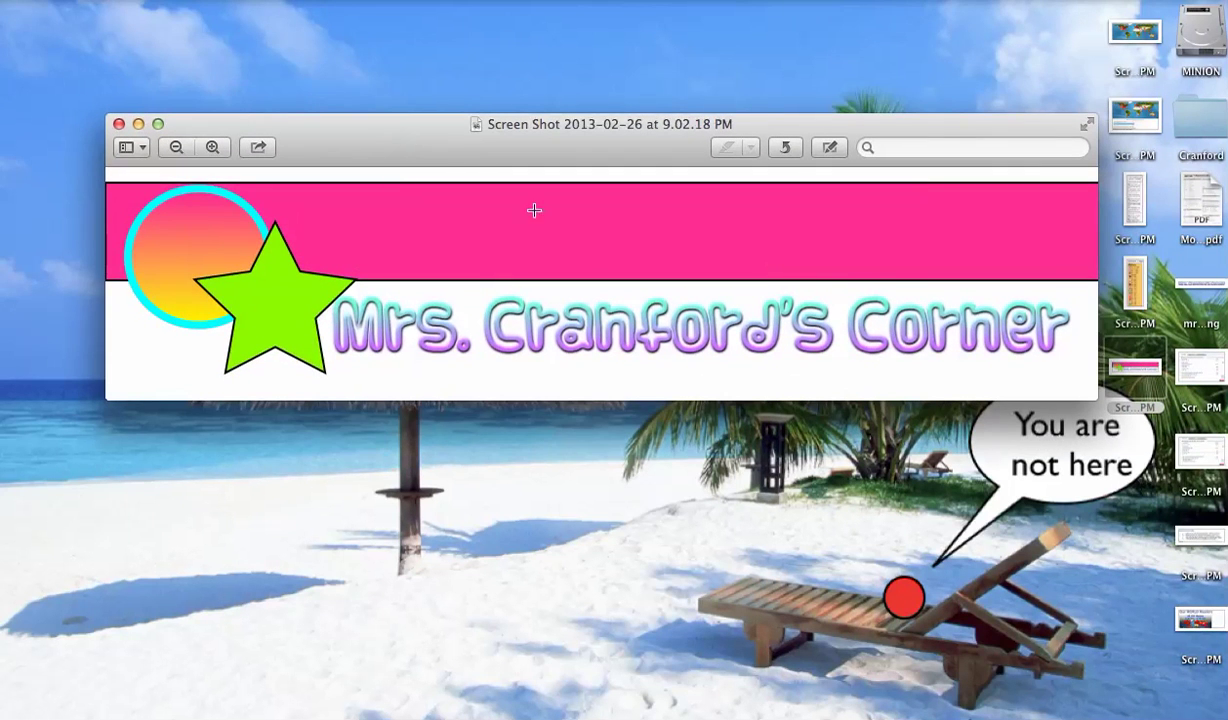